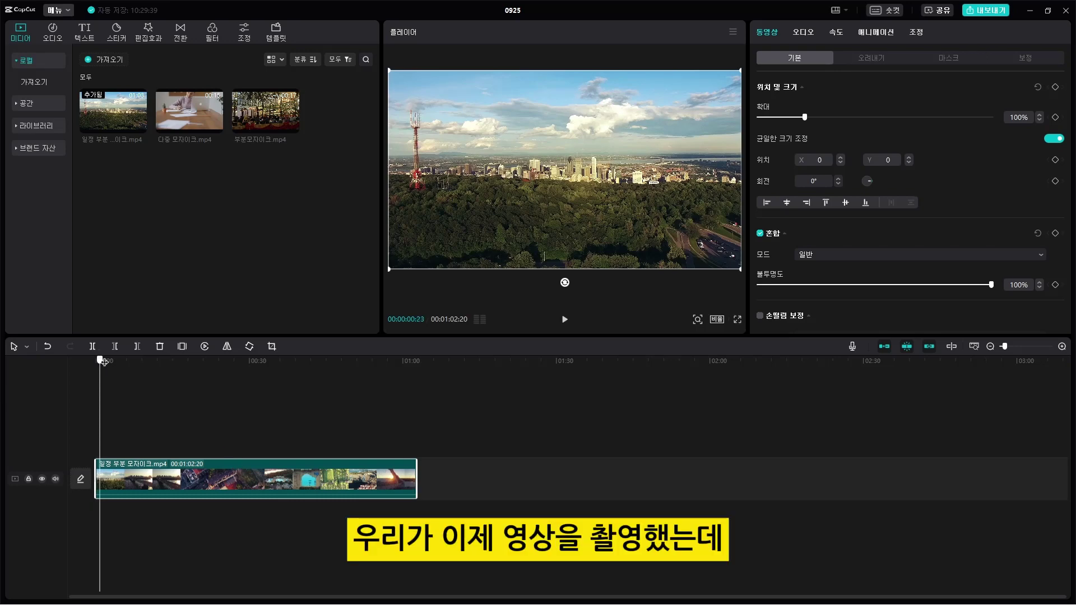
Scrub through the timeline clip to examine the section where the building sign appears, finishing back at the start
mouse_move(103, 362)
left_mouse_down()
mouse_move(149, 363)
mouse_move(46, 358)
mouse_move(325, 373)
left_mouse_up()
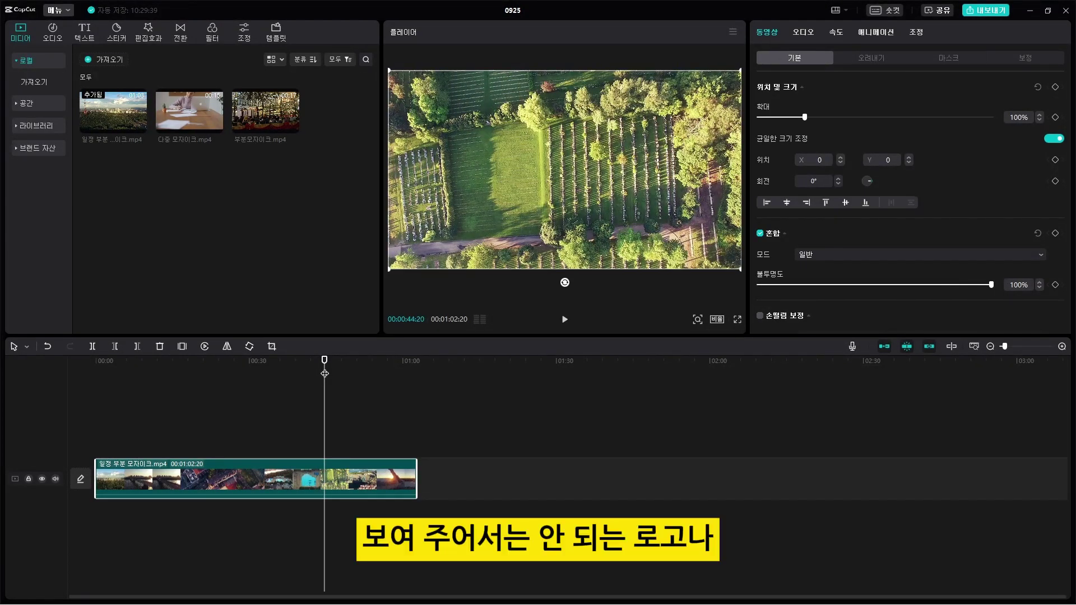
mouse_move(324, 361)
left_mouse_down()
mouse_move(352, 362)
mouse_move(96, 362)
left_mouse_up()
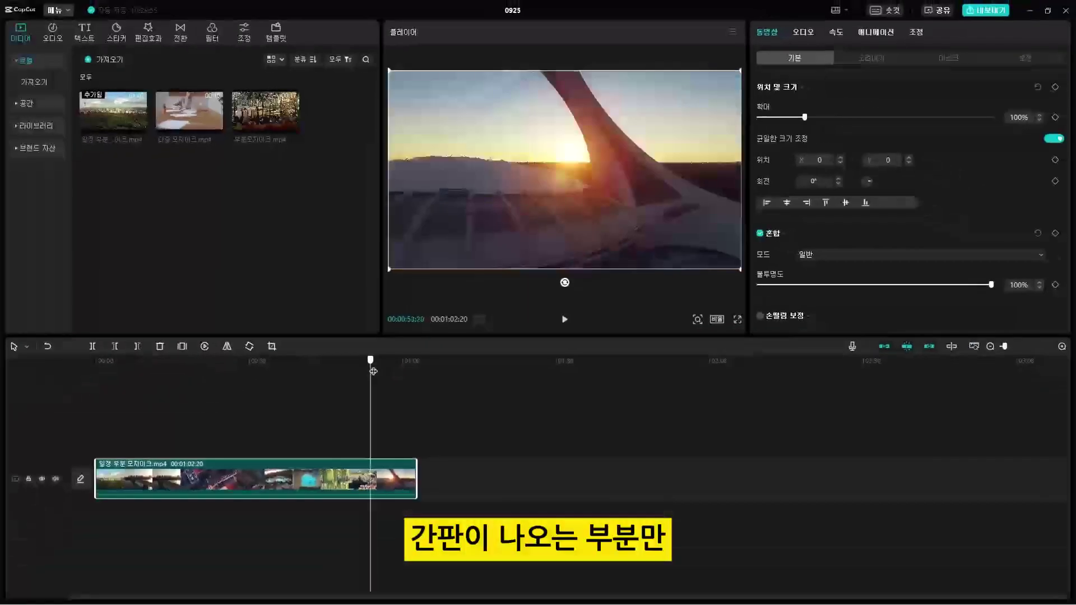
left_click_drag(374, 371, 349, 385)
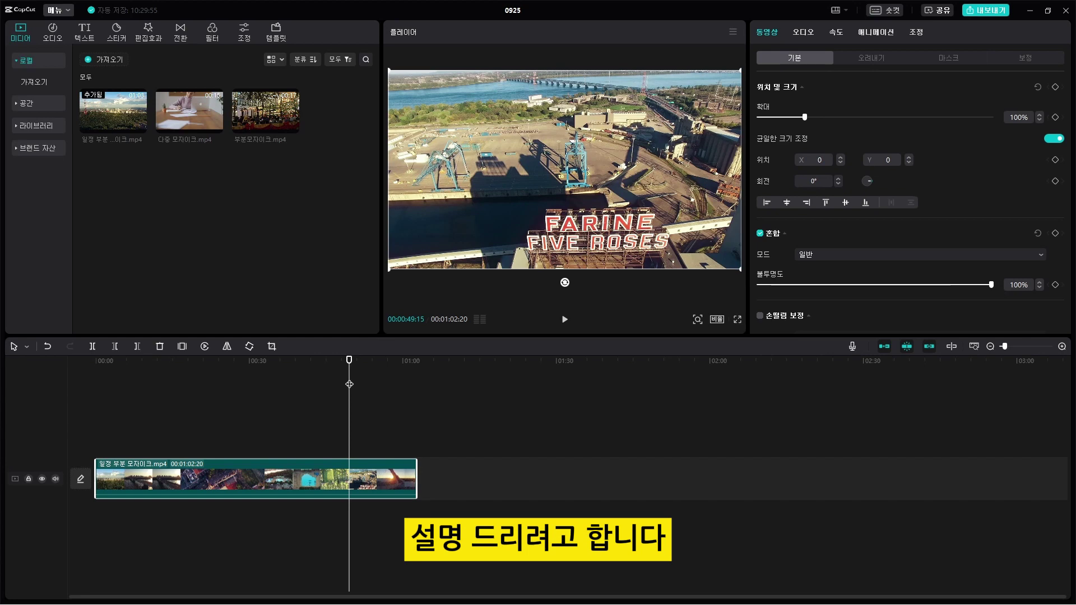
left_click_drag(349, 369, 94, 430)
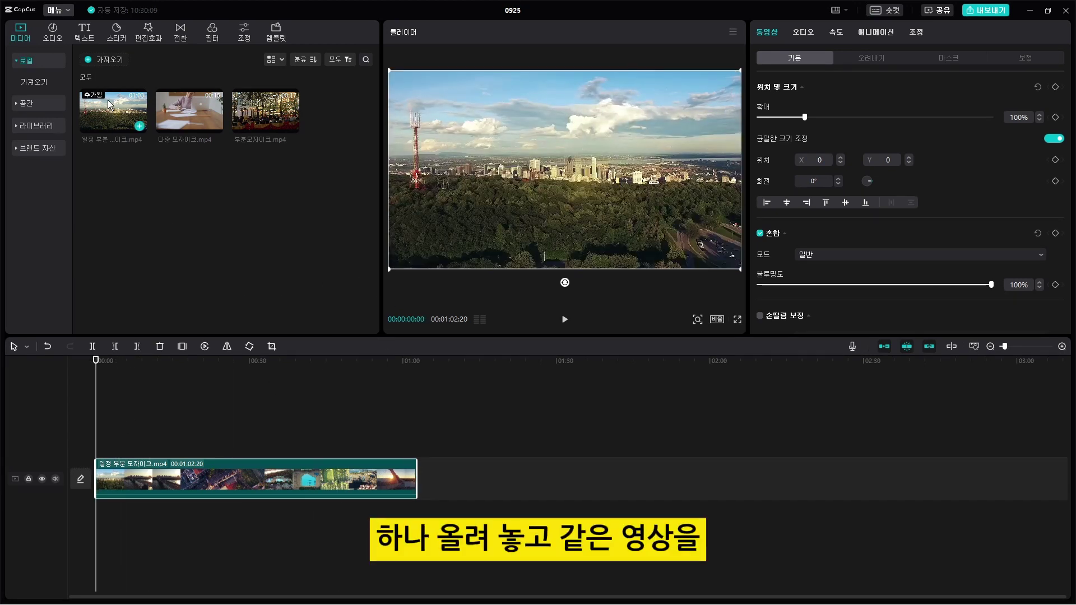
Place a second copy of 일정 부분 모자이크.mp4 on a track above the original and trim its start to 00:00:47:25
left_click_drag(110, 102, 93, 432)
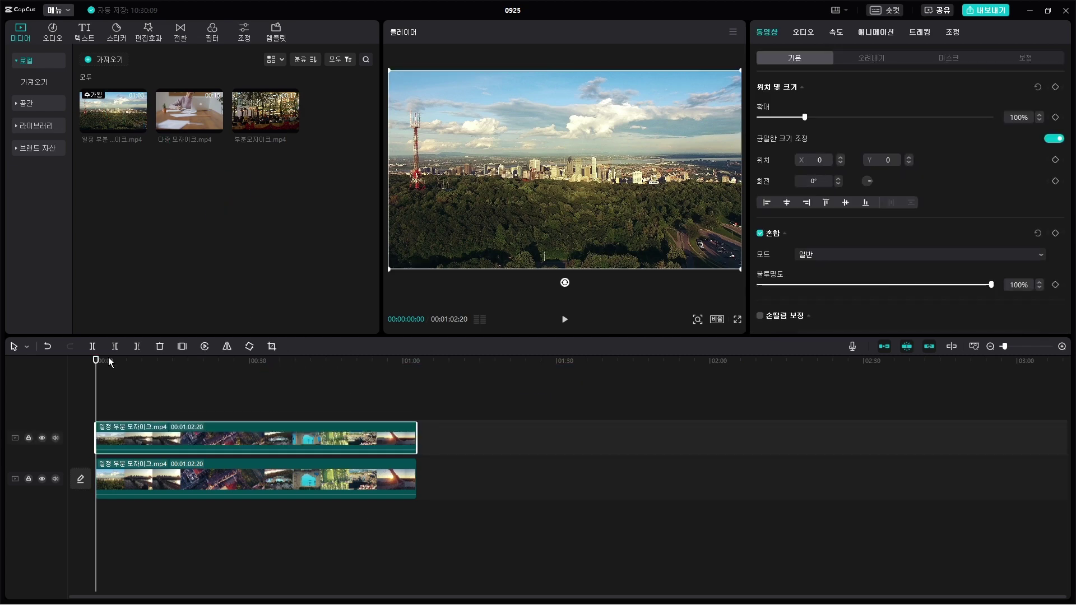
left_click_drag(94, 361, 340, 363)
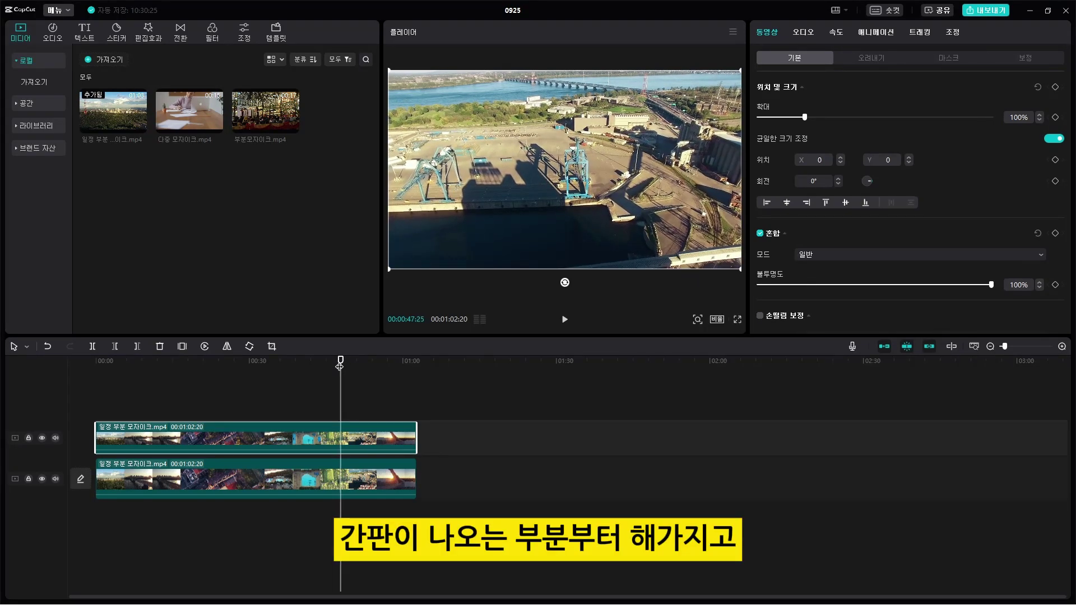
left_click_drag(96, 443, 342, 453)
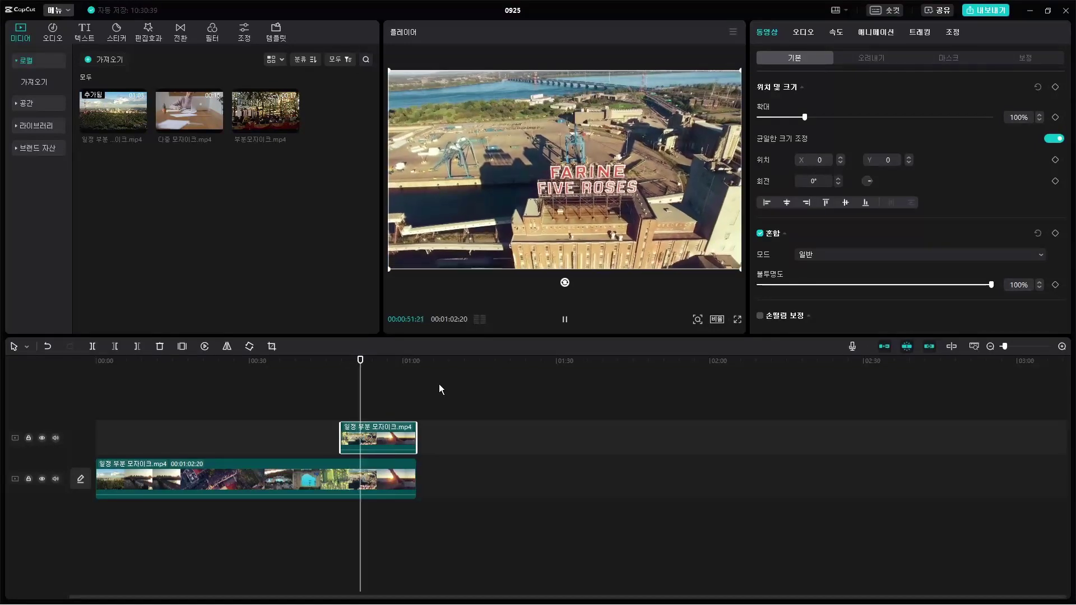
Find the frame where the sign shot ends and trim the upper clip's end there, at 00:00:53:24
key("space")
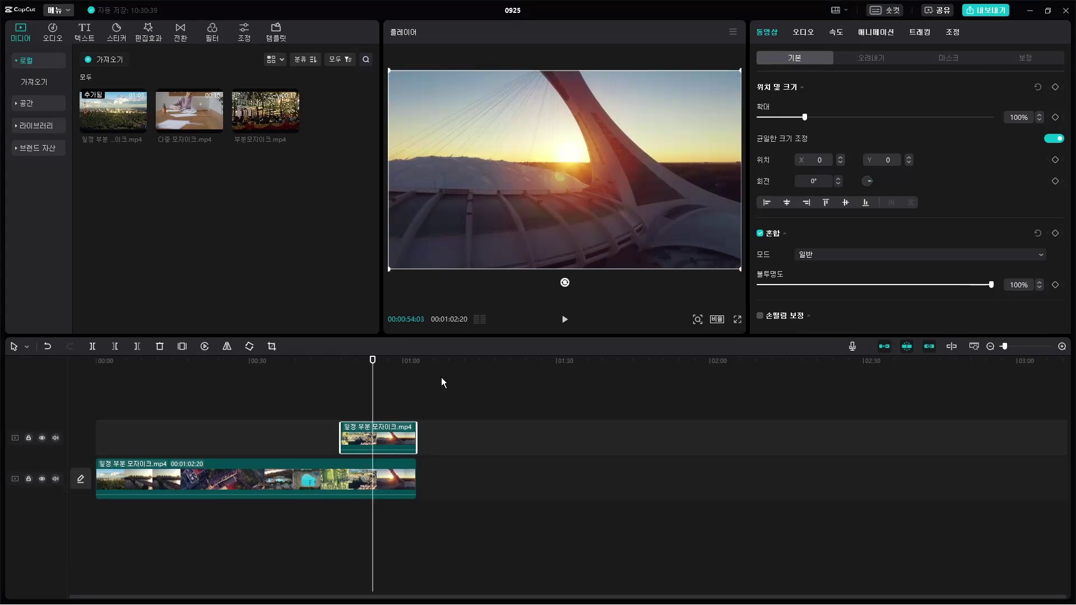
key("Left")
key("Left")
key("Left")
key("Left")
key("Left")
key("Left")
key("Left")
key("Left")
key("Left")
key("Left")
key("Left")
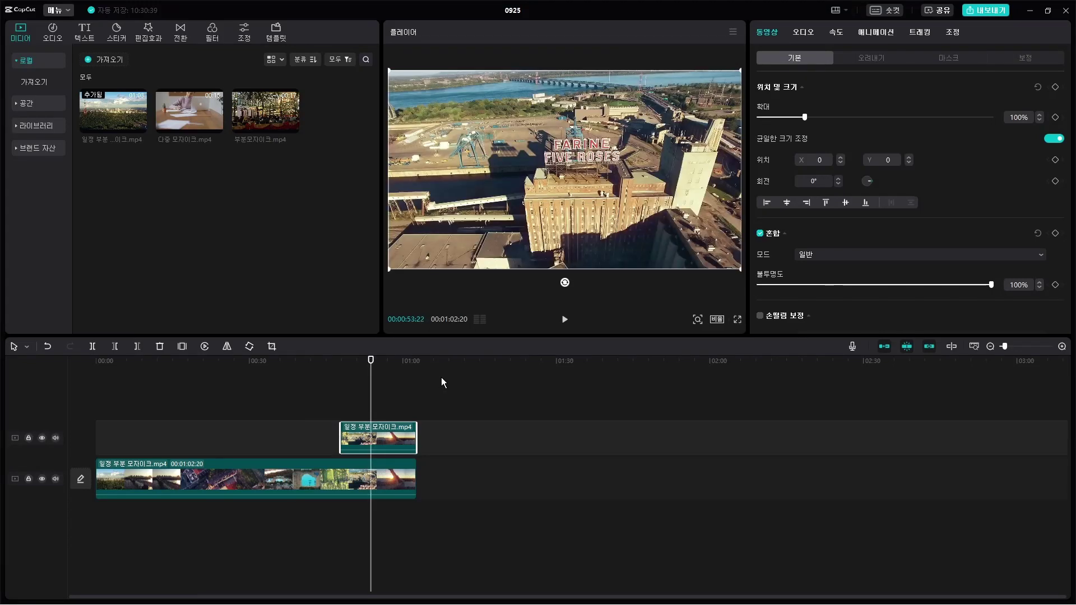
key("Right")
key("Right")
key("Right")
key("Right")
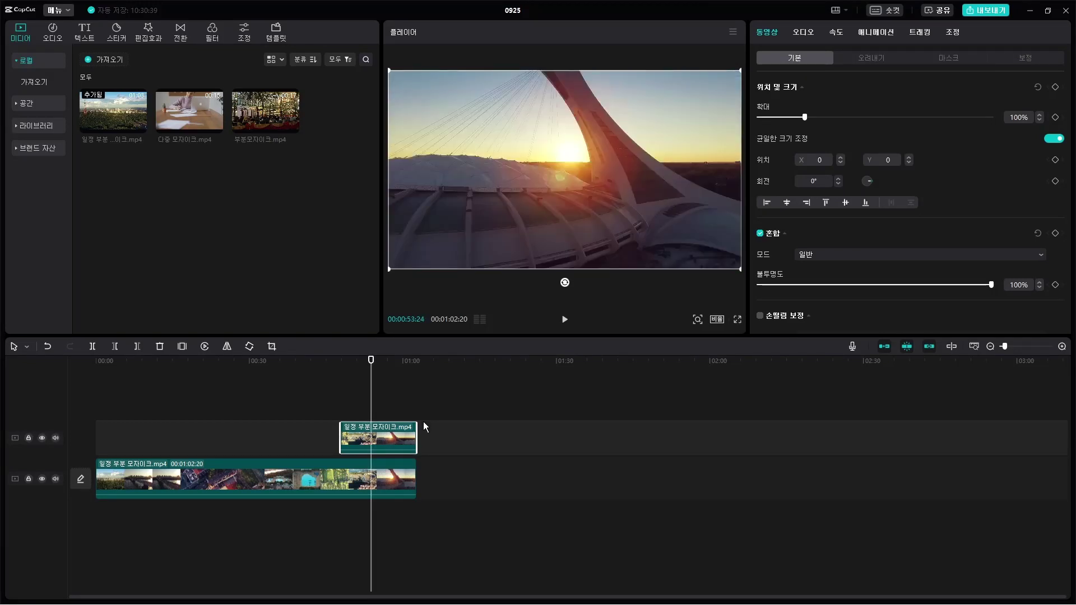
left_click_drag(418, 426, 372, 426)
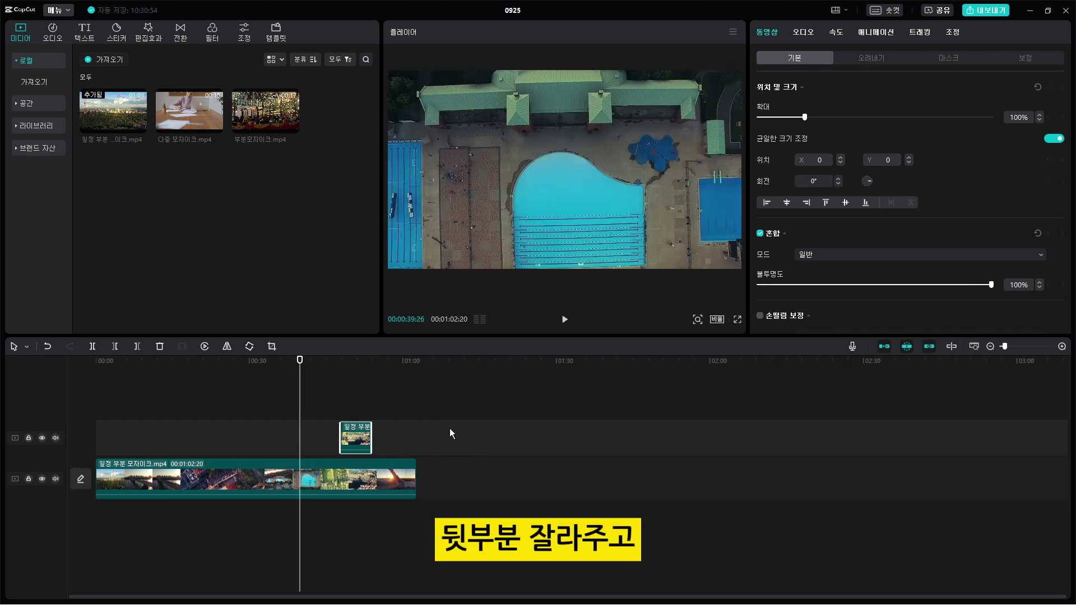
Apply the basic 모자이크 (mosaic) video effect to the upper clip and set its blur (흐리게) to 26
scroll(449, 428, "up", 3)
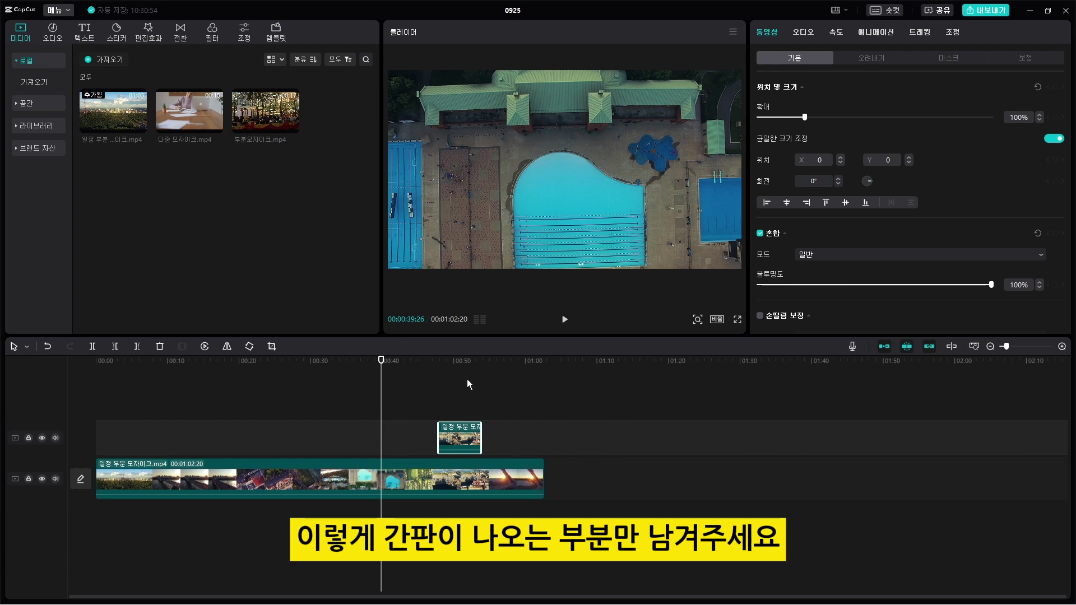
left_click_drag(381, 368, 437, 417)
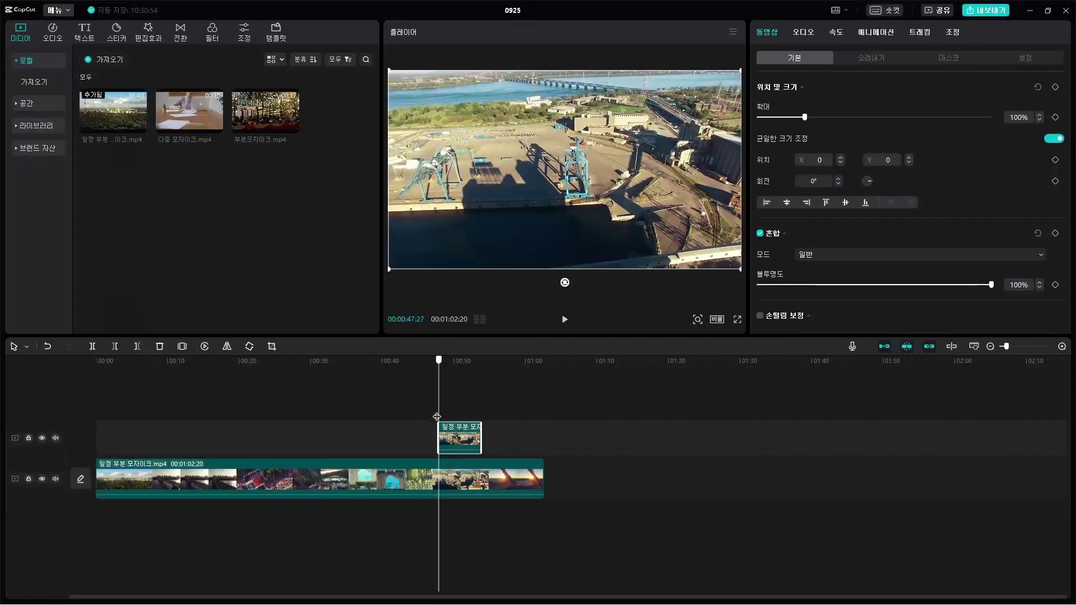
scroll(546, 433, "up", 1, "ctrl")
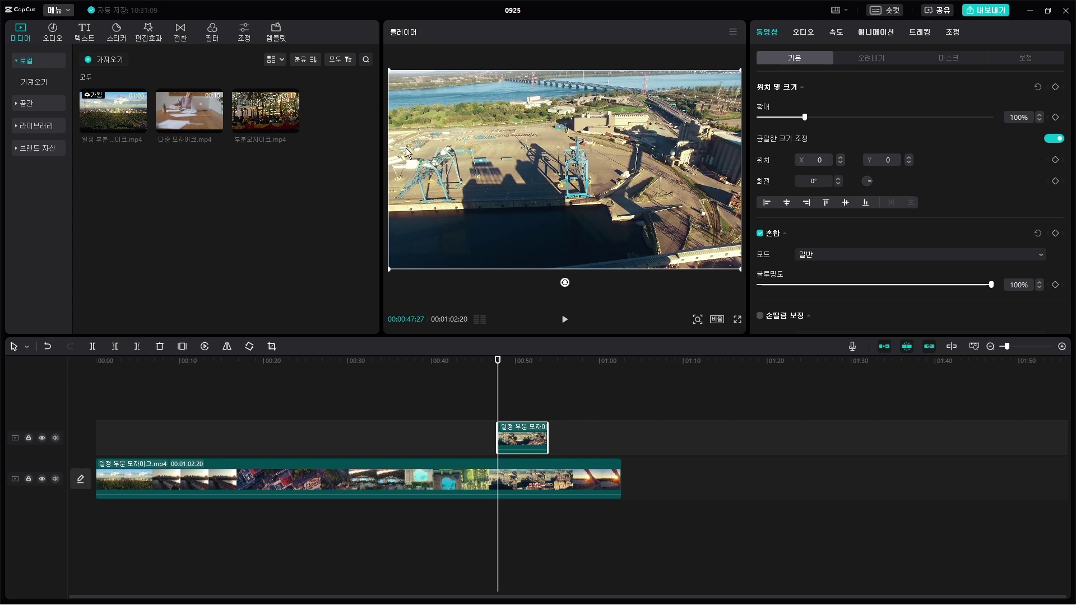
left_click(149, 35)
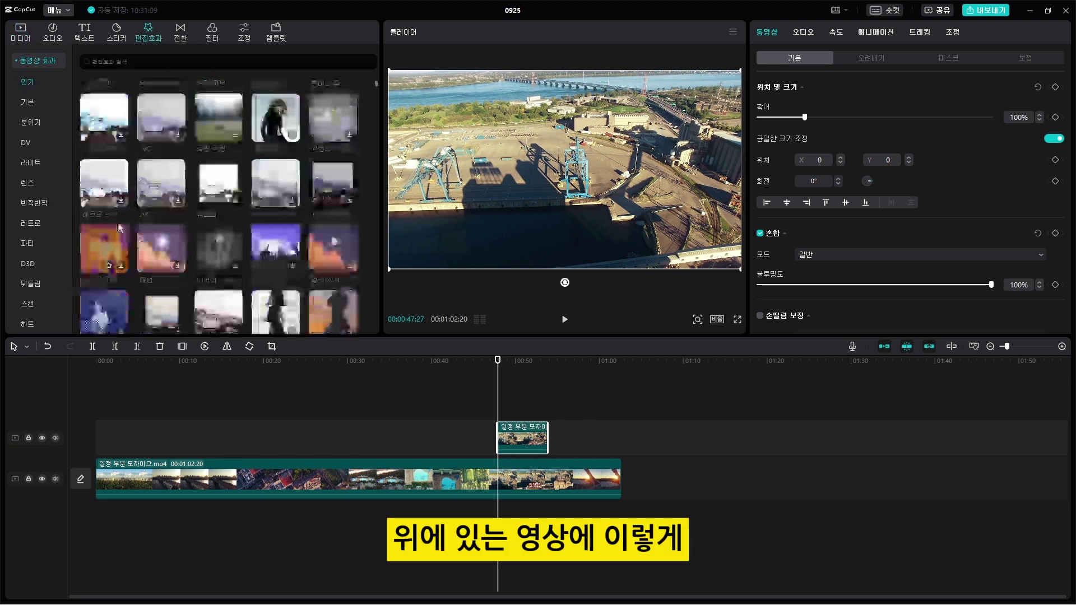
left_click(25, 103)
scroll(170, 258, "down", 3)
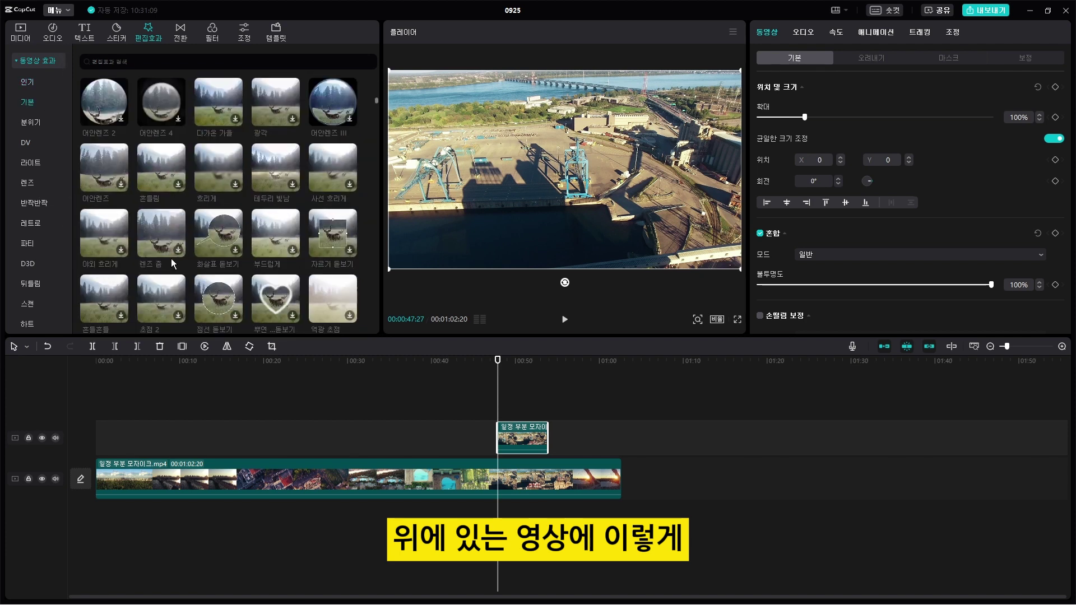
left_click_drag(169, 264, 521, 435)
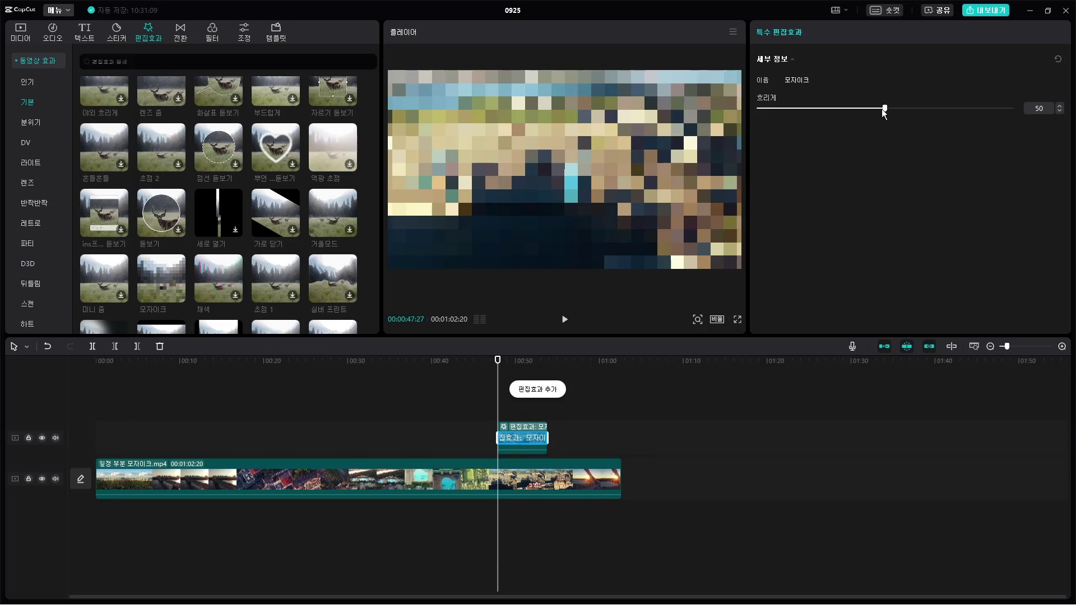
left_click_drag(882, 109, 824, 130)
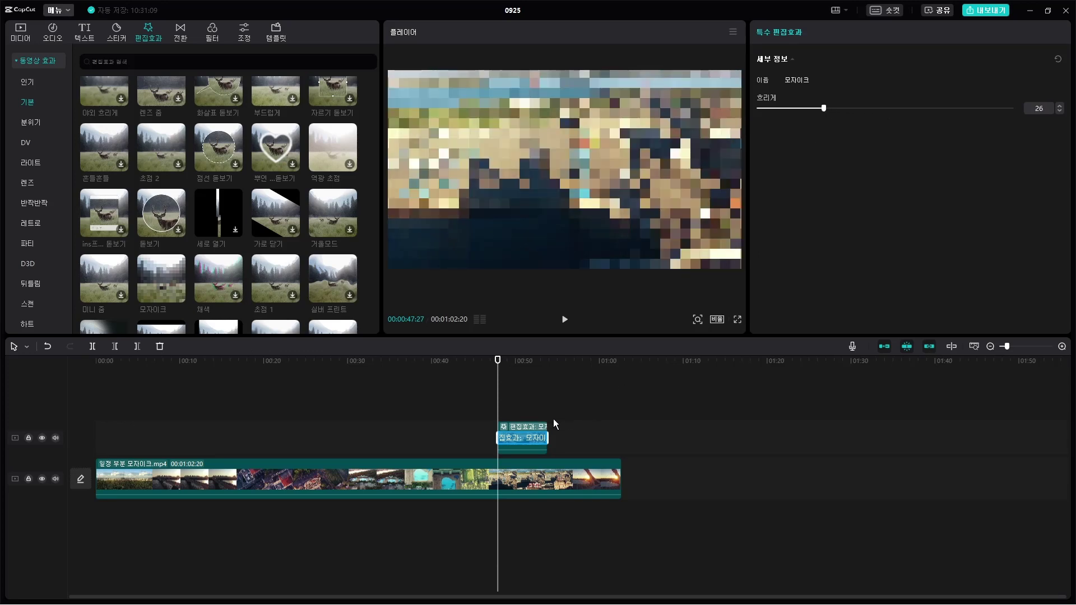
Add a rectangle mask to the mosaic clip, shrink it to 777 × 437 and place it at X 353, Y -528
left_click(538, 433)
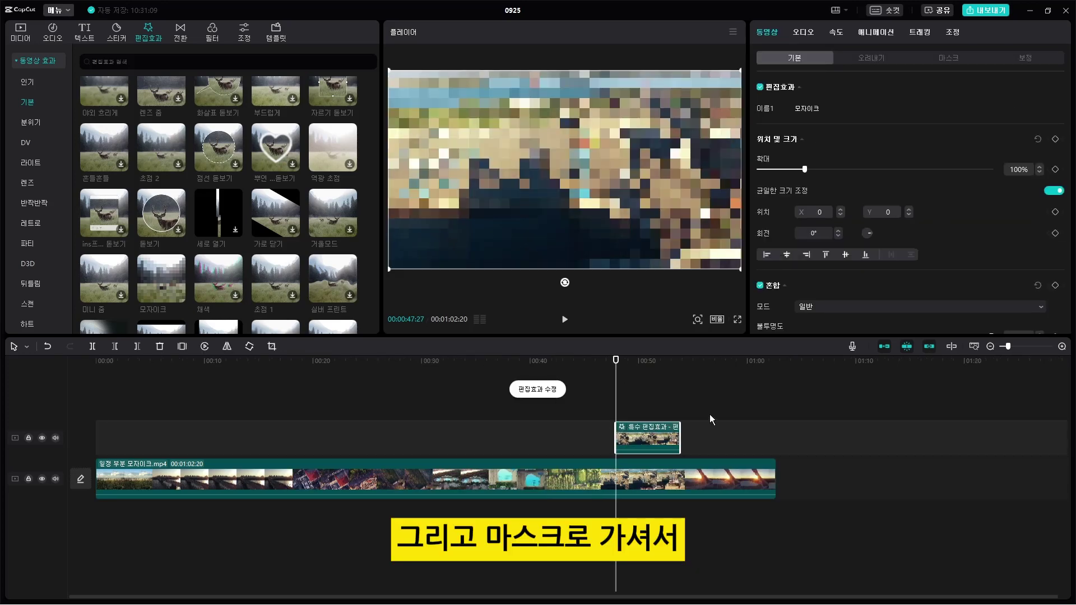
left_click(953, 56)
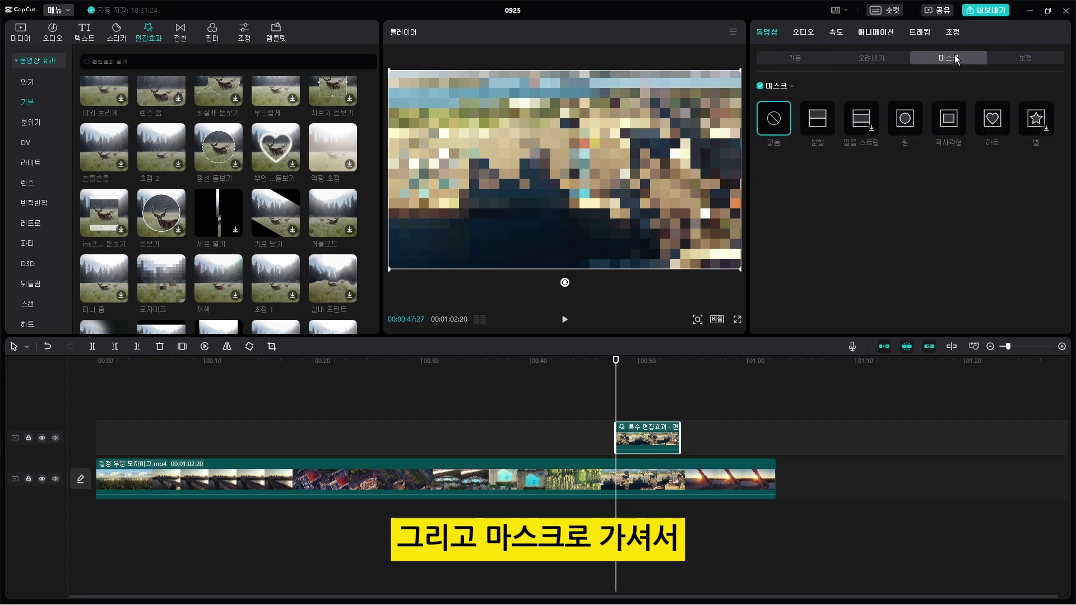
left_click(953, 123)
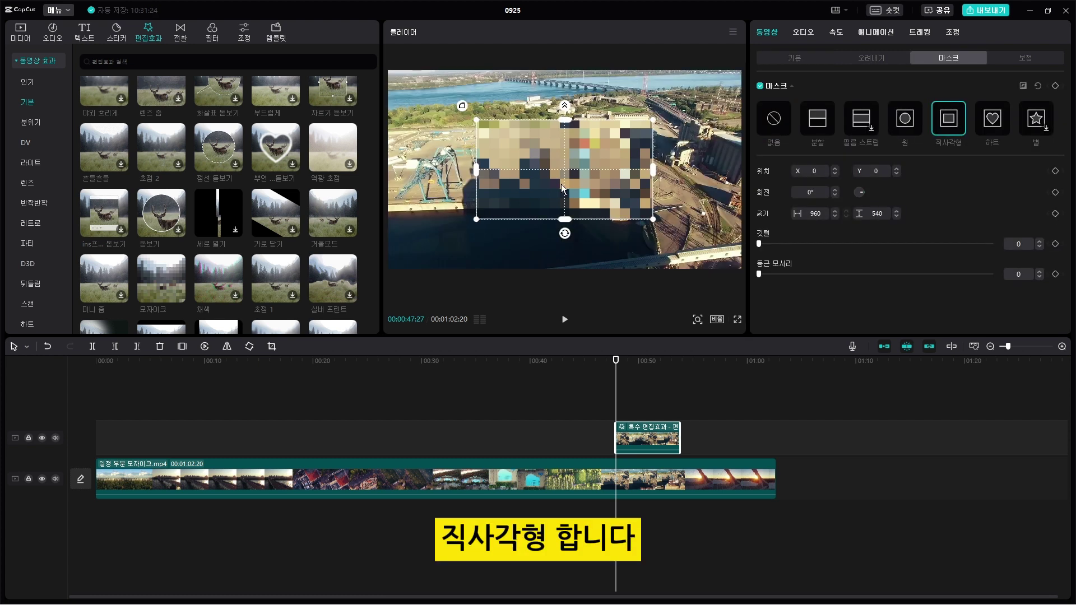
left_click_drag(563, 188, 624, 297)
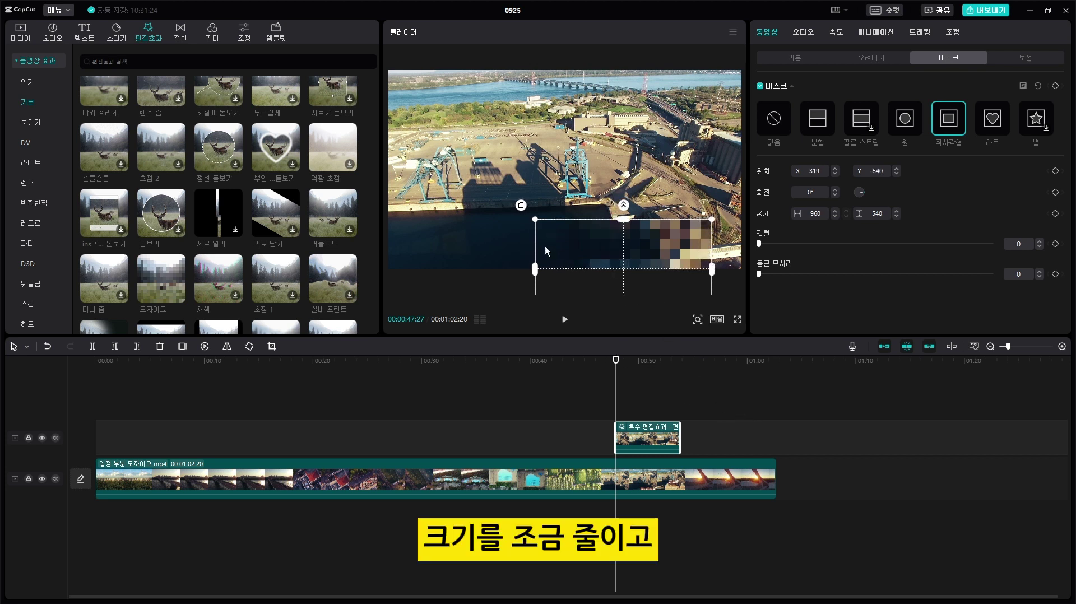
left_click_drag(535, 220, 559, 227)
Play until the sign enters the frame and reposition the rectangle mask over it at X 225, Y -388
scroll(782, 413, "up", 3)
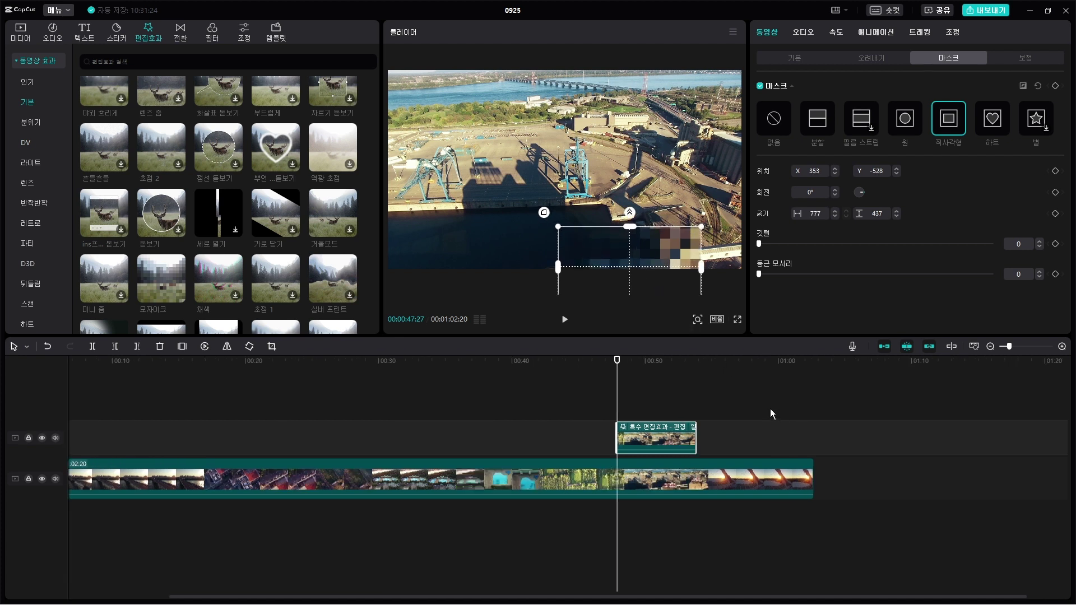
scroll(778, 406, "up", 2)
key("space")
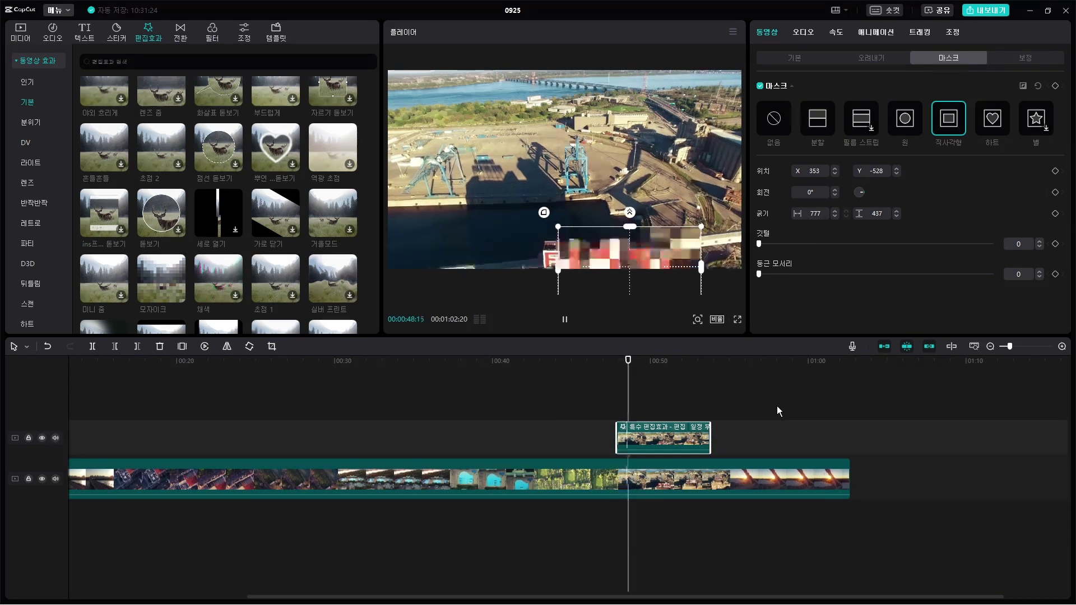
left_click_drag(652, 263, 626, 223)
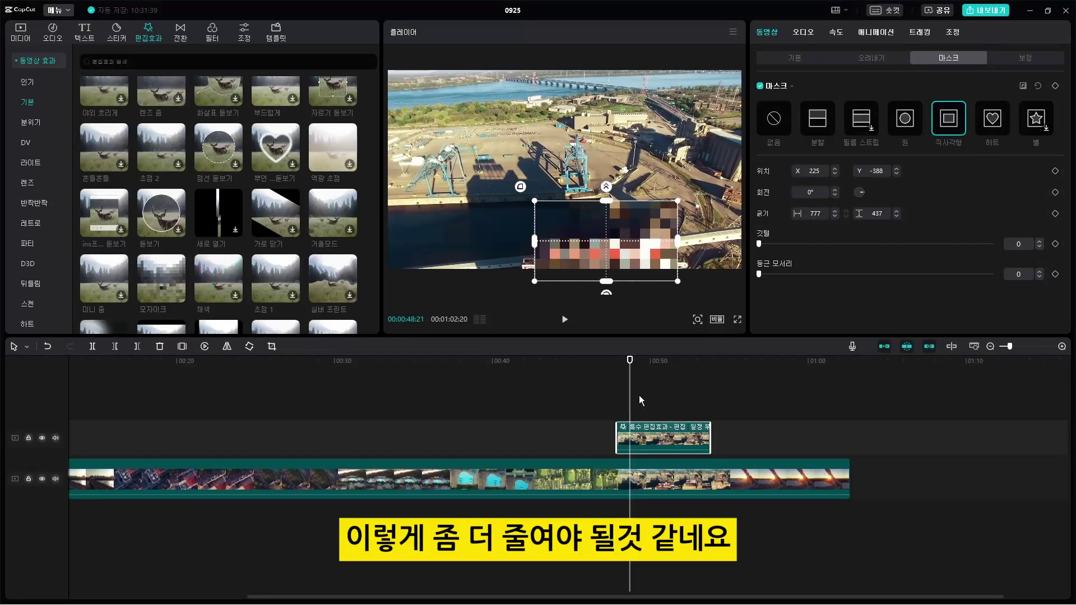
Replay from before the mosaic clip to 00:00:49:02, add a mask position keyframe and move the mask to X 164, Y -388
left_click(614, 367)
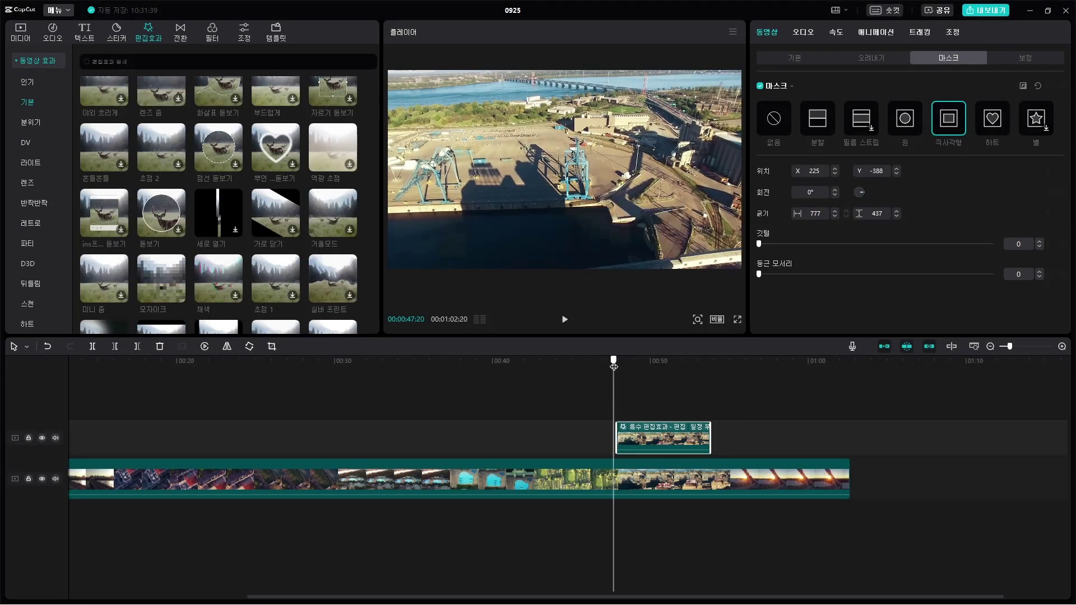
key("space")
key("space")
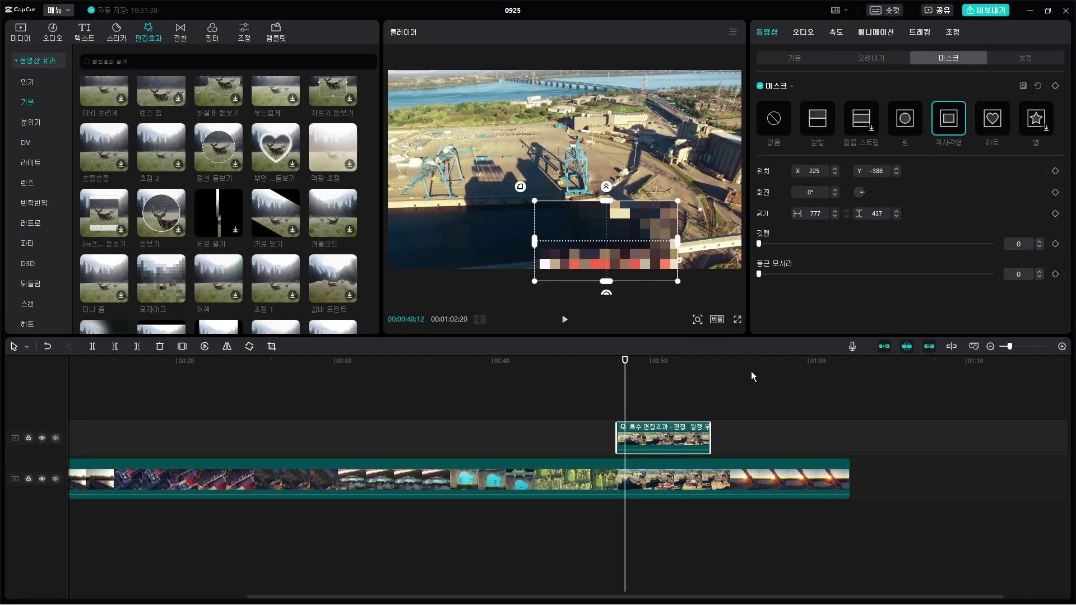
key("space")
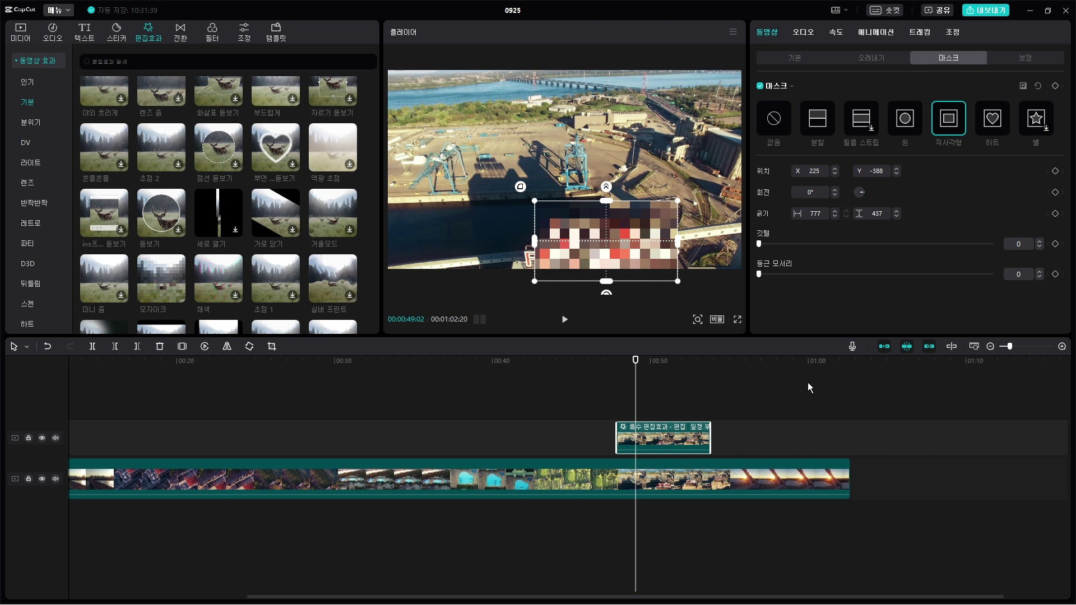
left_click(1055, 171)
left_click_drag(609, 253, 597, 254)
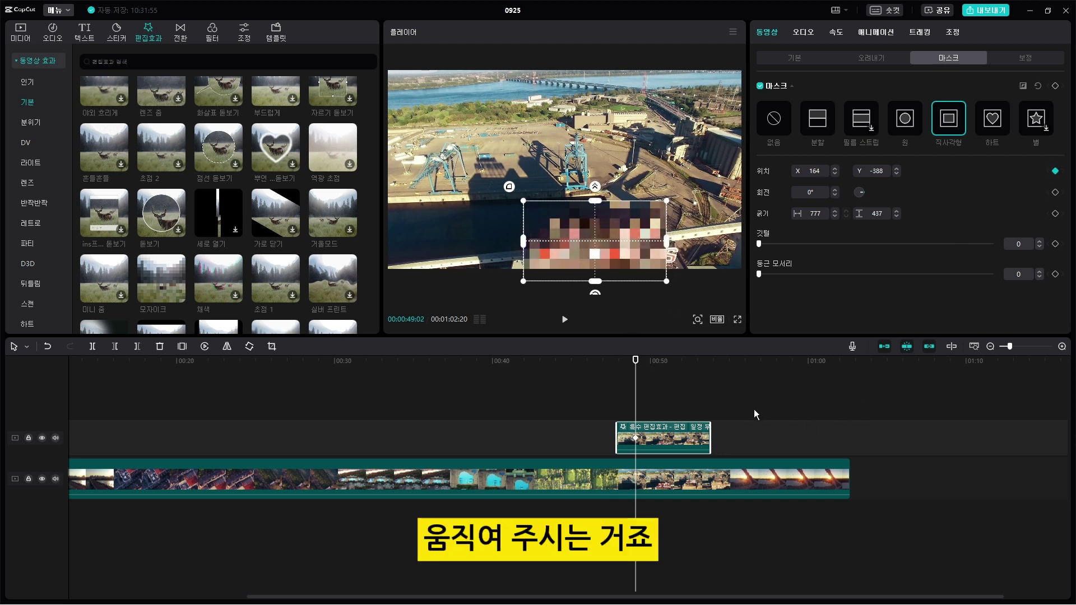
Advance to 00:00:50:04 and move the mask onto the sign at X 146, Y -266 to create another position keyframe
key("space")
key("space")
left_click_drag(614, 243, 611, 221)
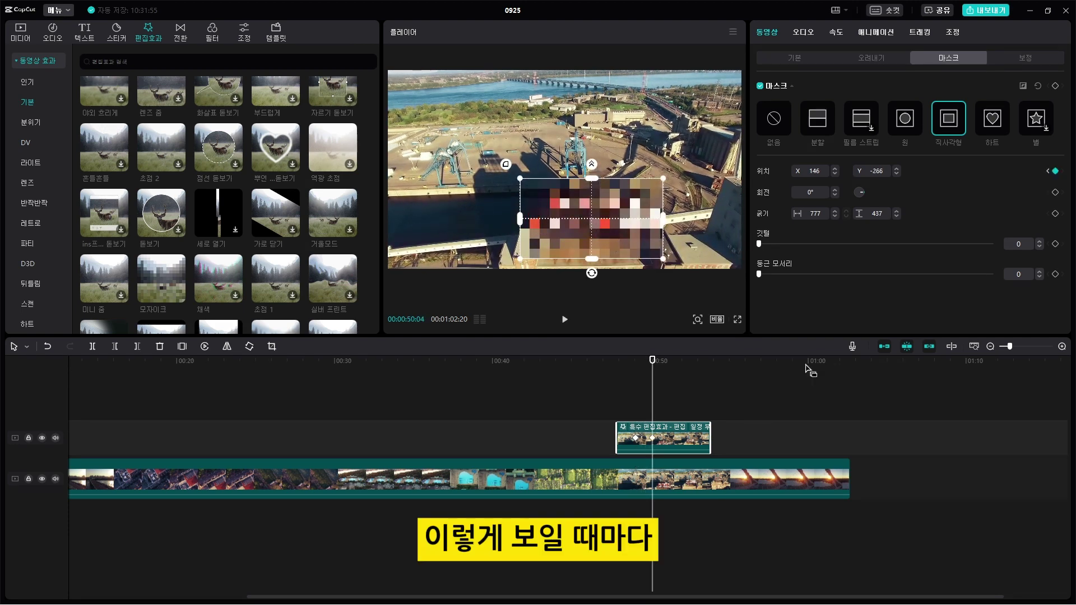
Keep tracking the sign with mask position keyframes at X 143, Y -102 at 00:00:51:09, and X 149, Y -17 near the clip's end
key("space")
key("space")
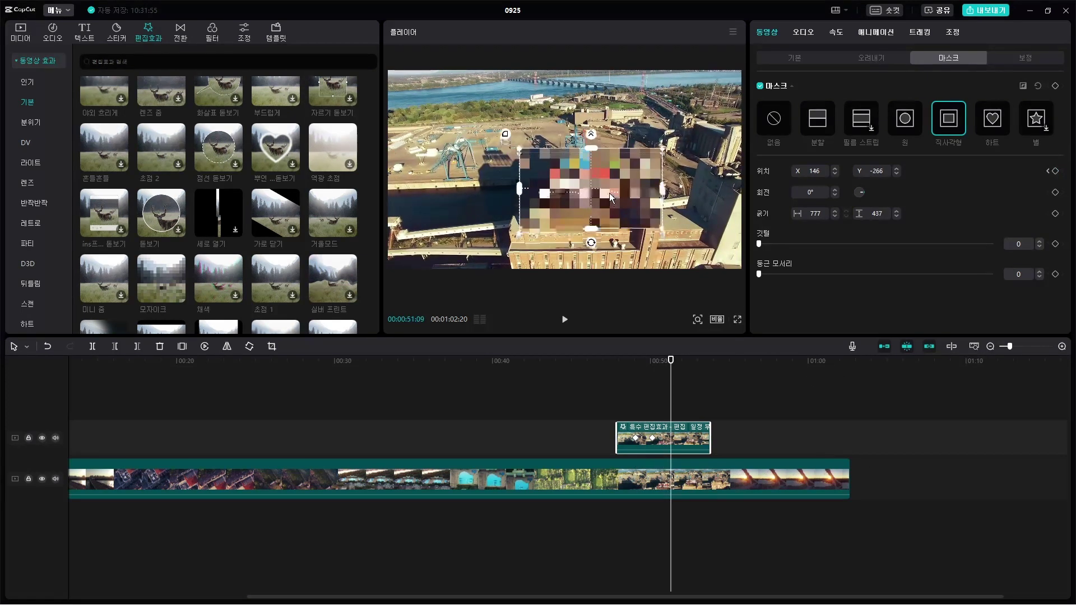
key("space")
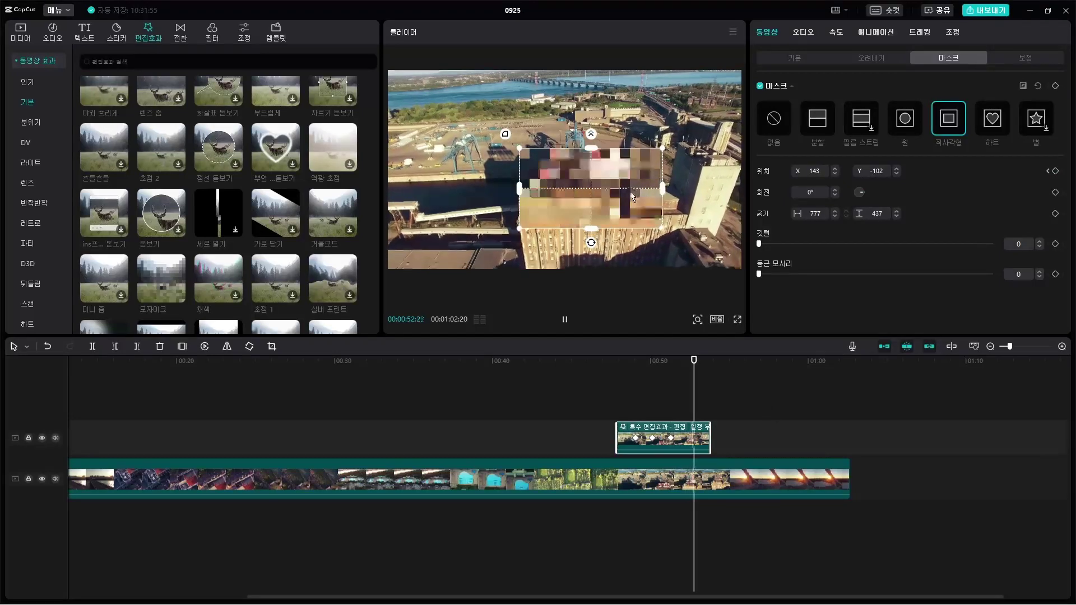
key("space")
key("space")
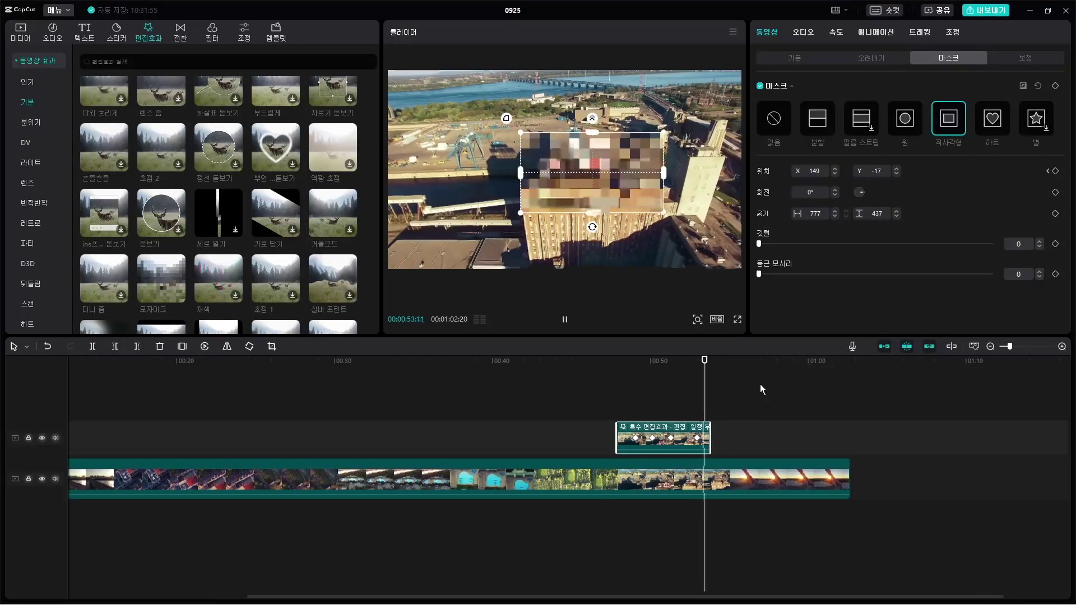
Stop playback past the mosaic clip, deselect it and return the playhead to 00:00:47:09 to review the masked section
key("space")
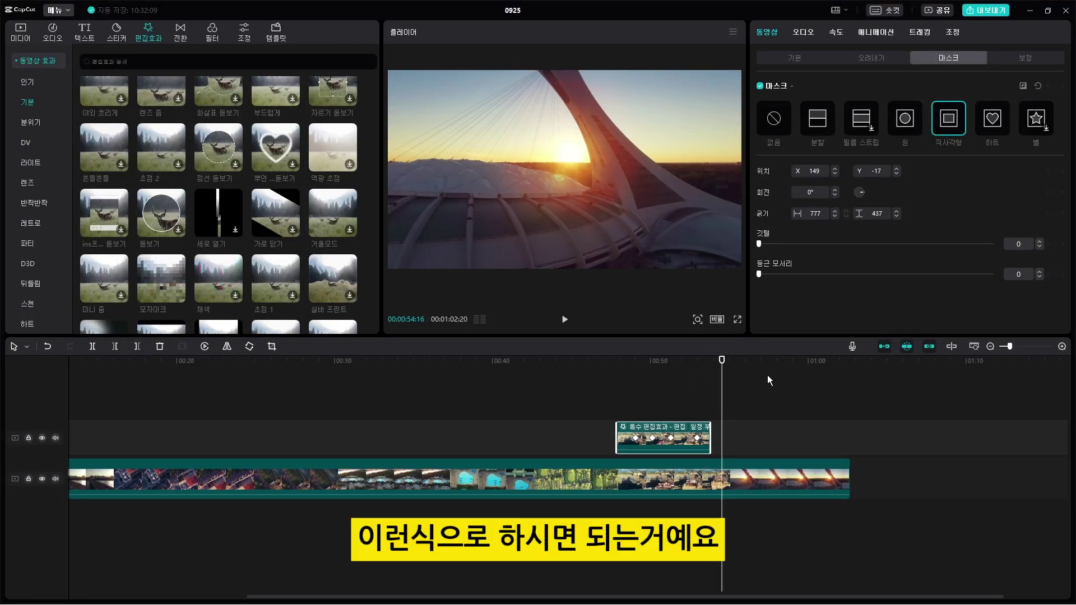
left_click(734, 370)
left_click_drag(735, 362, 607, 361)
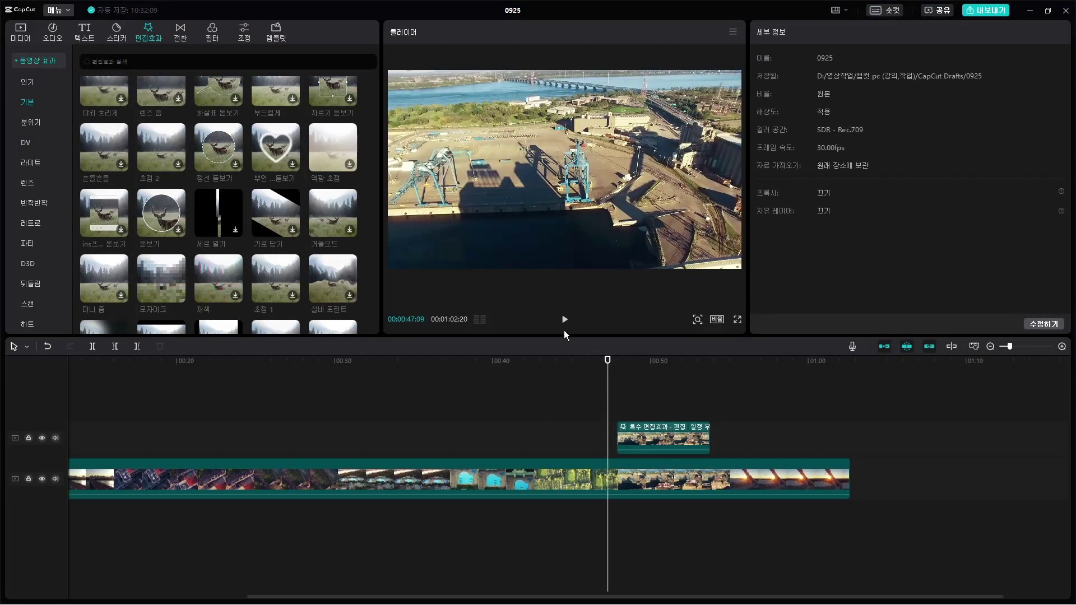
Finish reviewing the previews and place a second copy of 다중 모자이크.mp4 on a track above the original, starting at 00:00:00:00
left_click(563, 319)
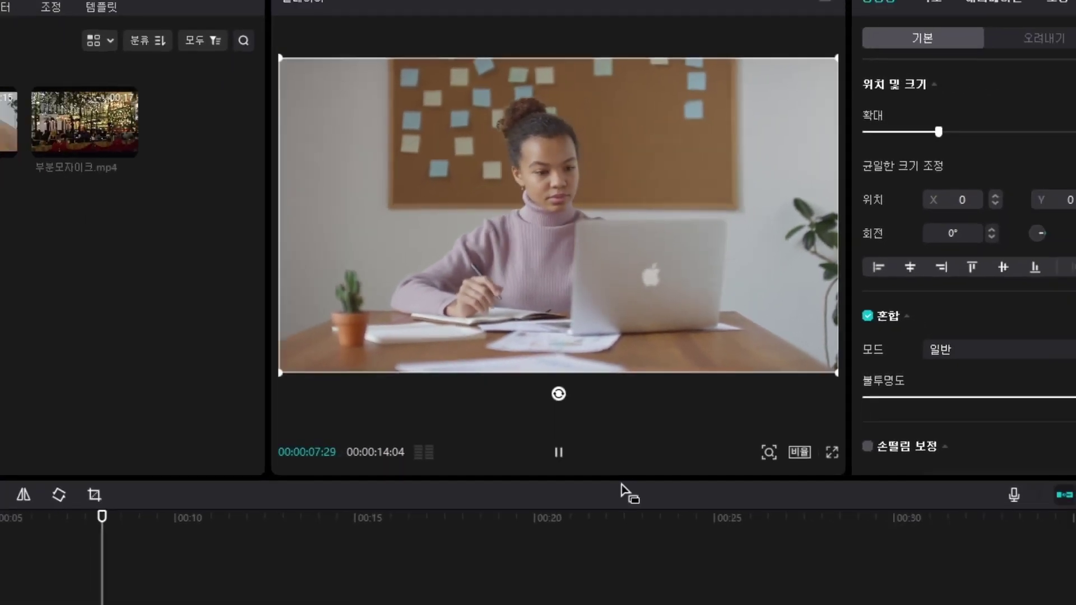
key("space")
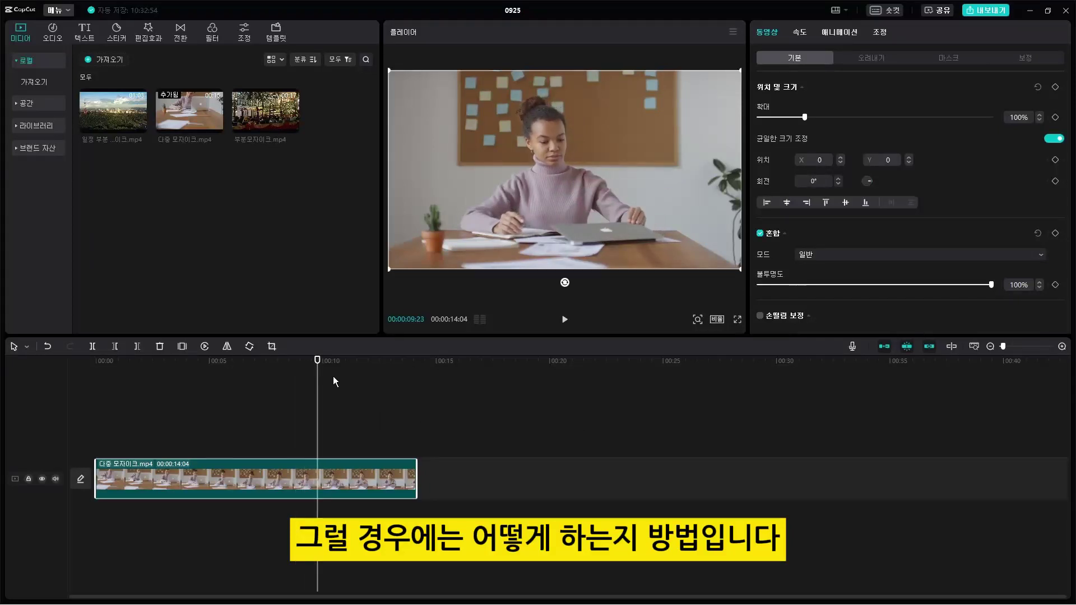
key("Home")
left_click_drag(212, 101, 99, 439)
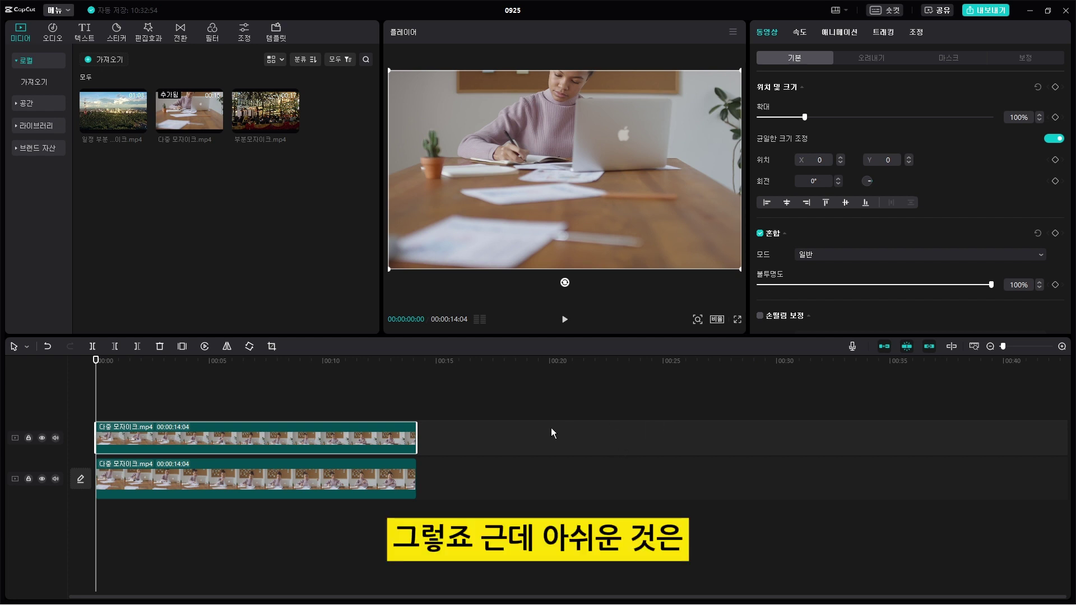
Show the upper copy's mask options, preview the laptop logo's movement briefly and return the playhead to 00:00:00:00
left_click(947, 59)
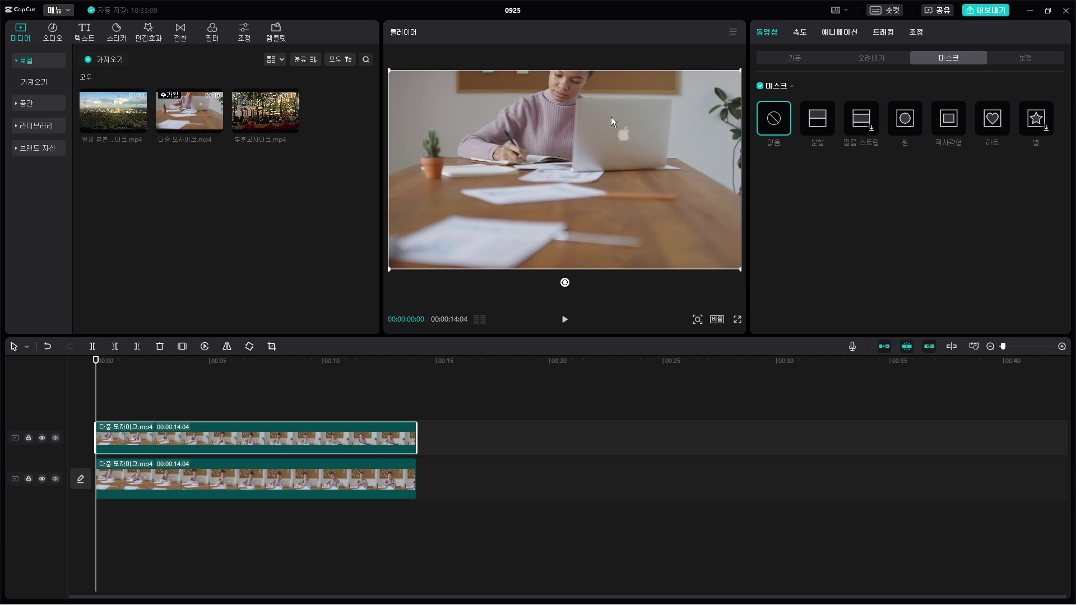
key("space")
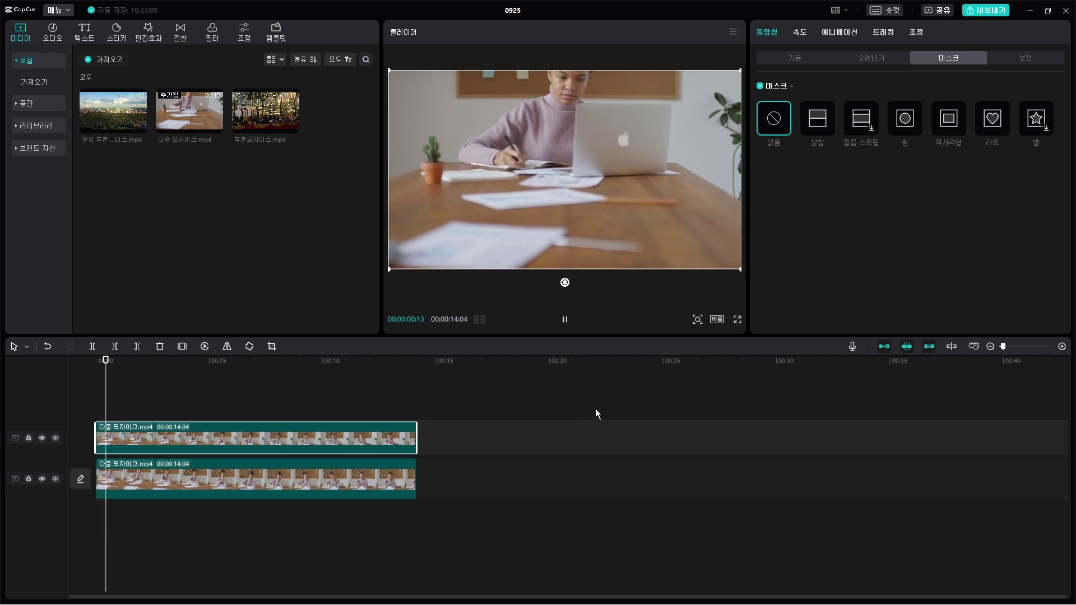
key("space")
left_click_drag(117, 360, 80, 367)
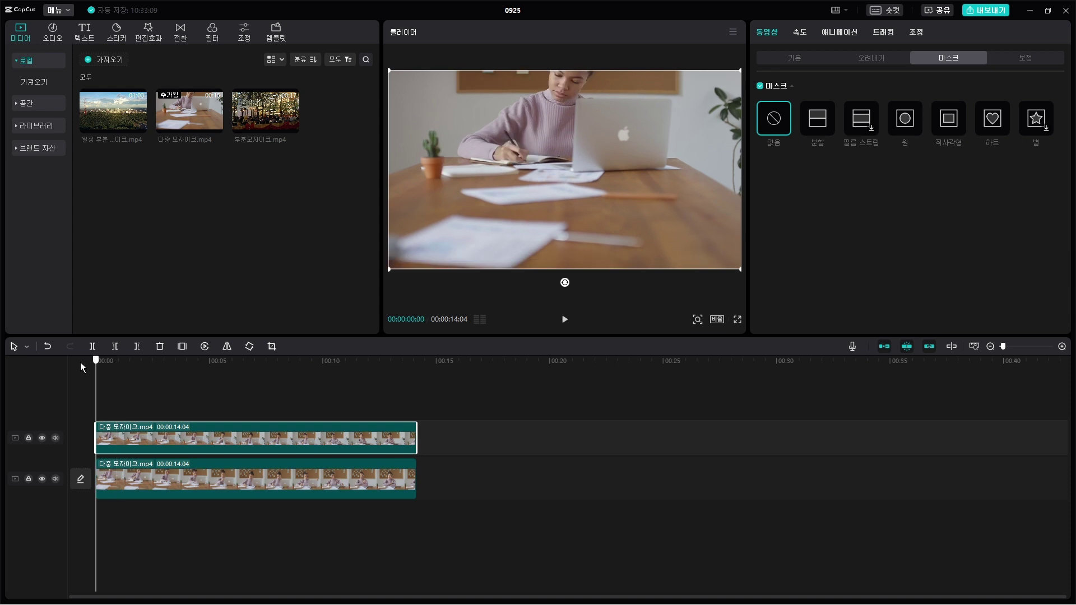
Apply the 모자이크 effect to the upper copy and lower its 흐리게 strength for finer blocks
left_click(153, 30)
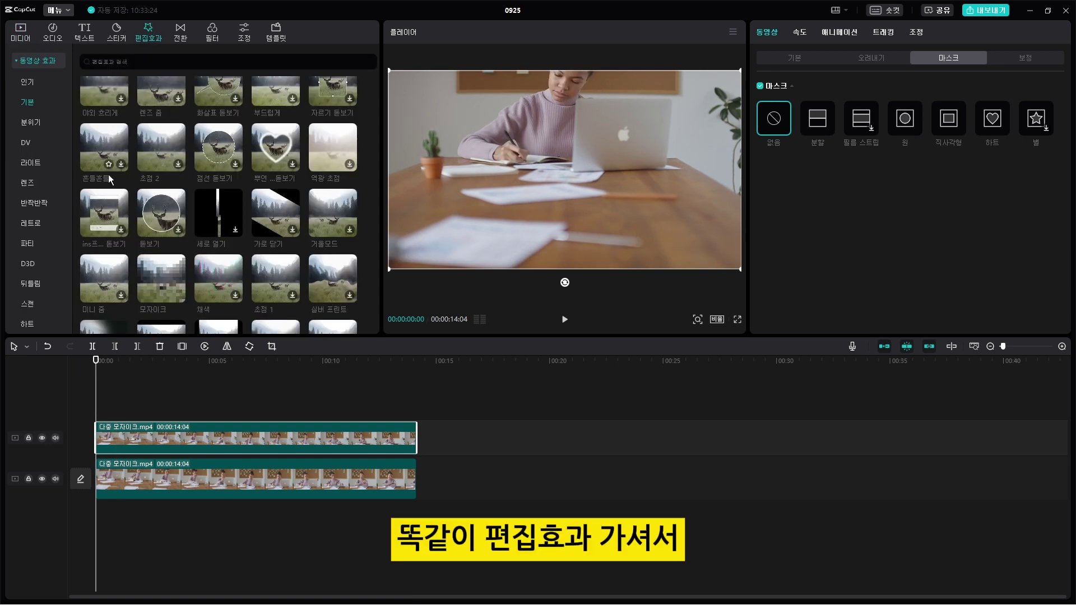
left_click_drag(163, 278, 208, 428)
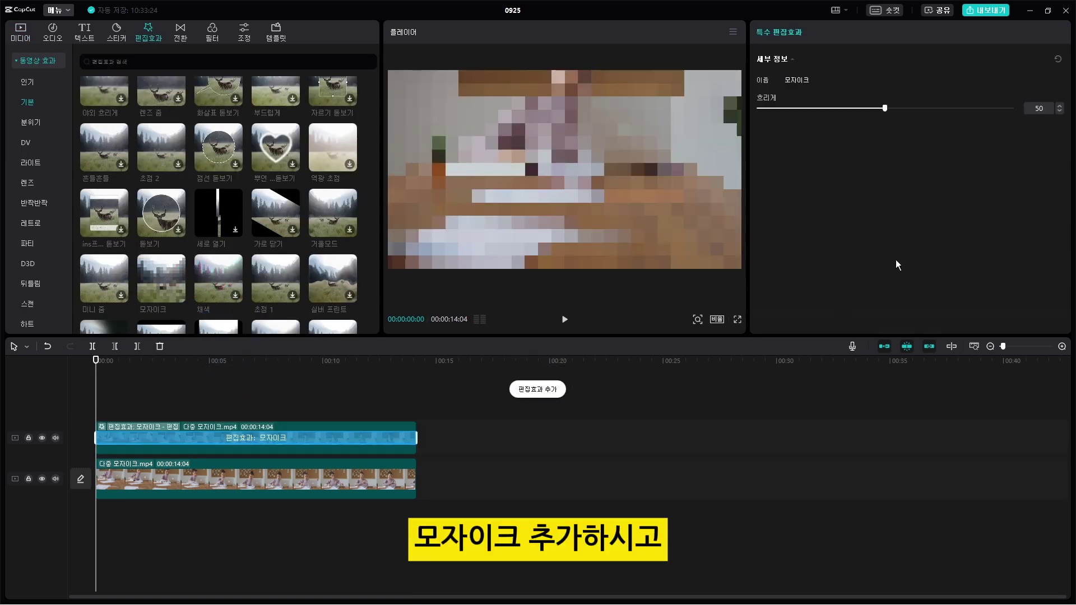
left_click_drag(866, 113, 792, 125)
Add a 179 by 179 circle mask over the laptop logo at X 335, Y 192 with a position keyframe at the start
left_click(398, 428)
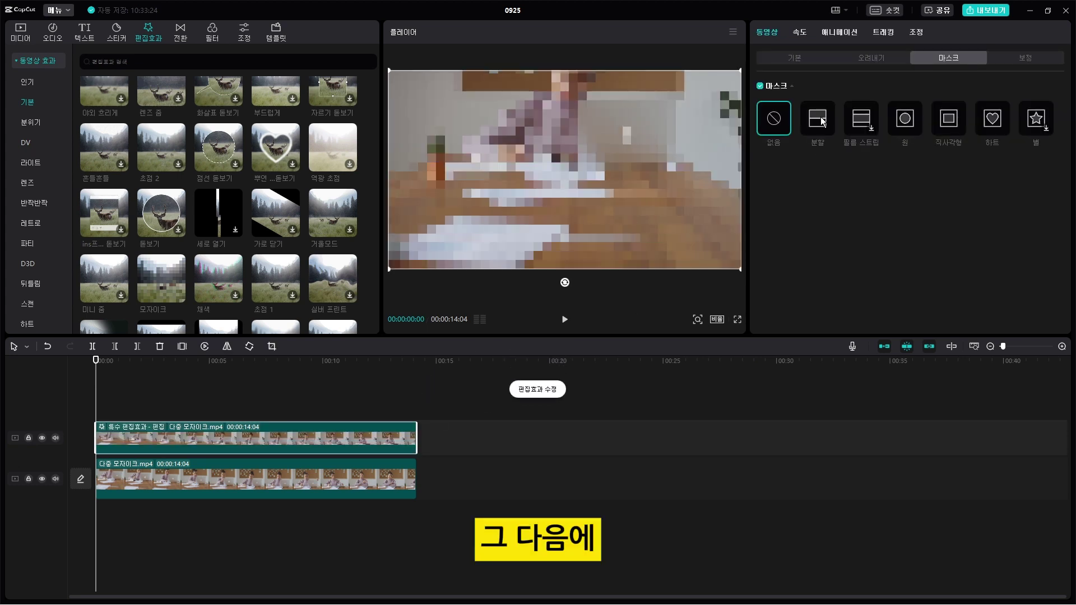
left_click(906, 118)
left_click_drag(615, 178, 629, 144)
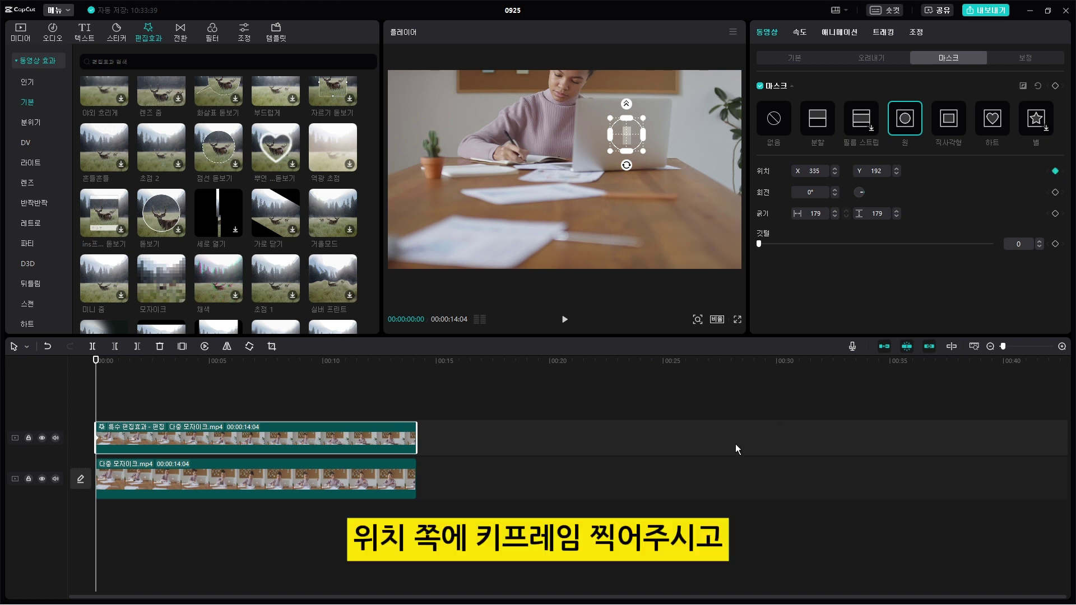
Track the laptop logo up to 00:00:04:04 with mask position keyframes, placing the mask at X 332, Y -85 there
key("space")
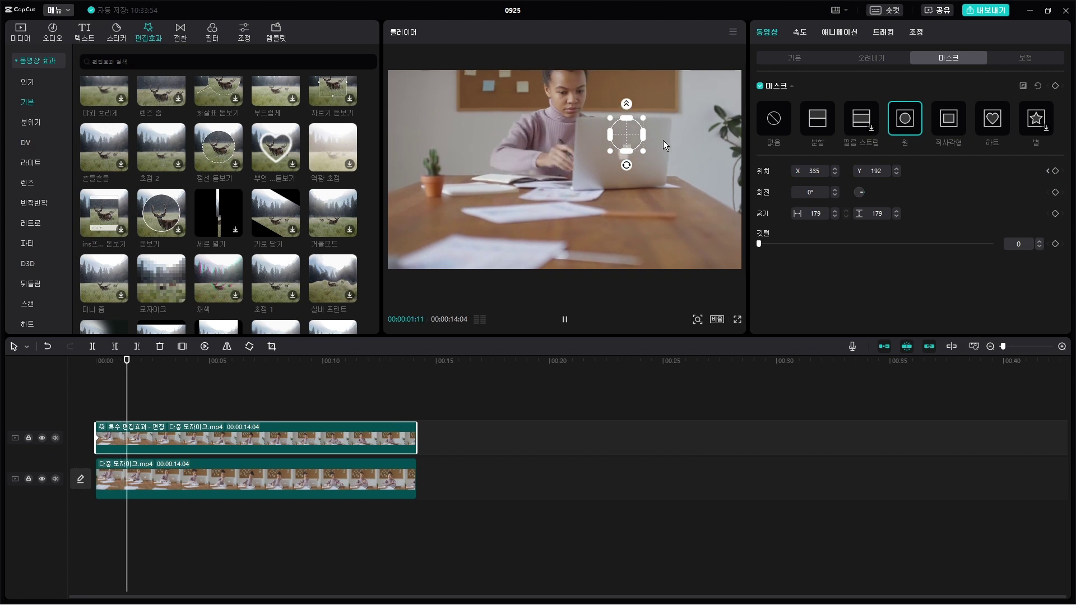
key("space")
left_click_drag(629, 137, 637, 163)
key("space")
key("space")
key("space")
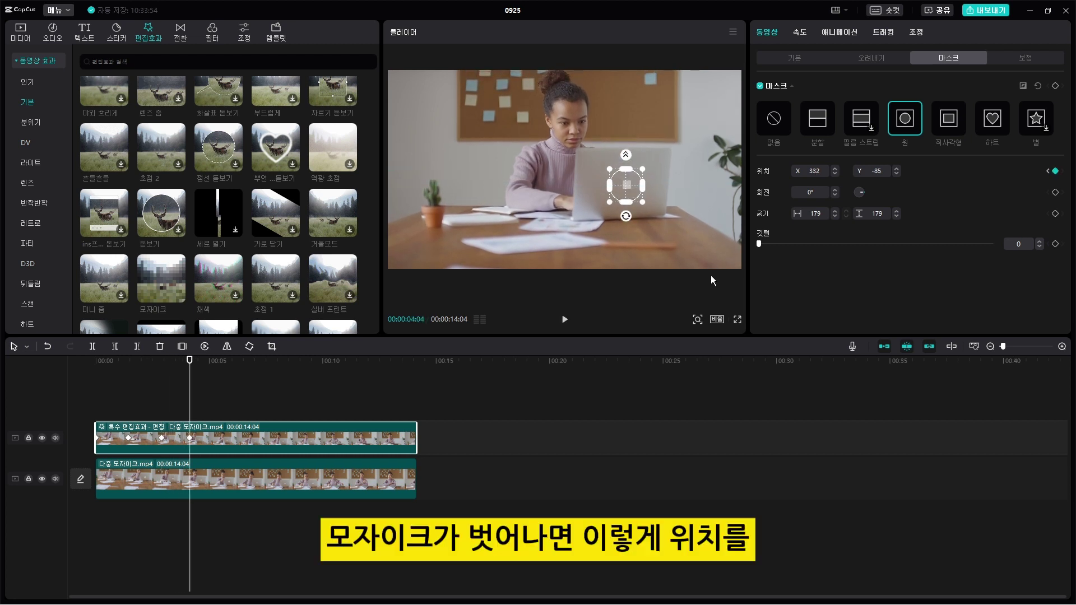
Continue adding mask position keyframes over the logo from 00:00:05:03 to about 00:00:09:00, ending at X 295, Y -216
key("space")
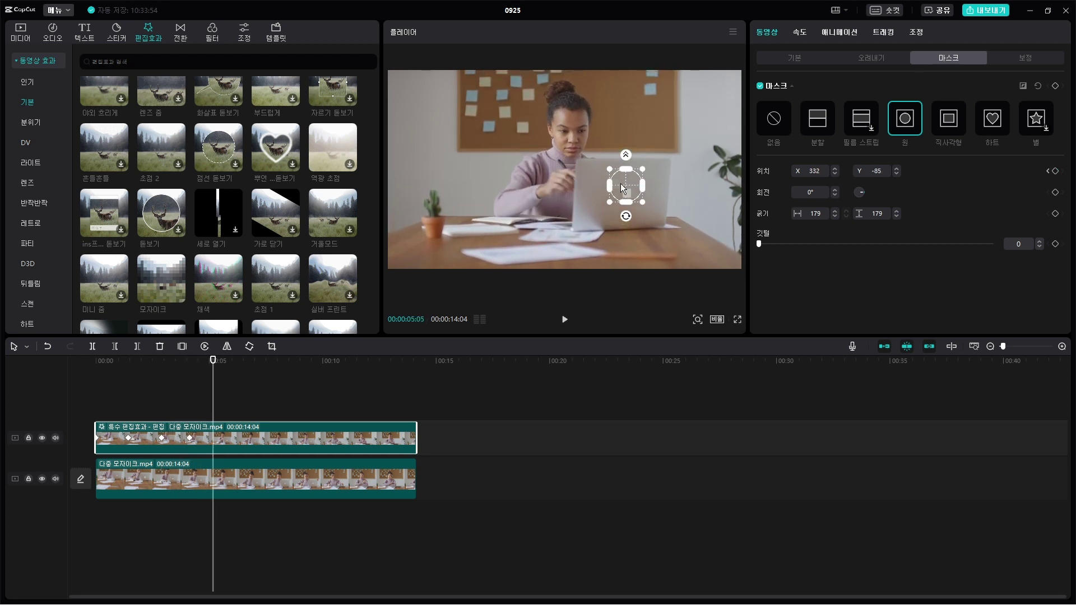
left_click_drag(630, 200, 612, 224)
key("space")
key("space")
key("space")
key("space")
key("space")
key("space")
key("space")
key("space")
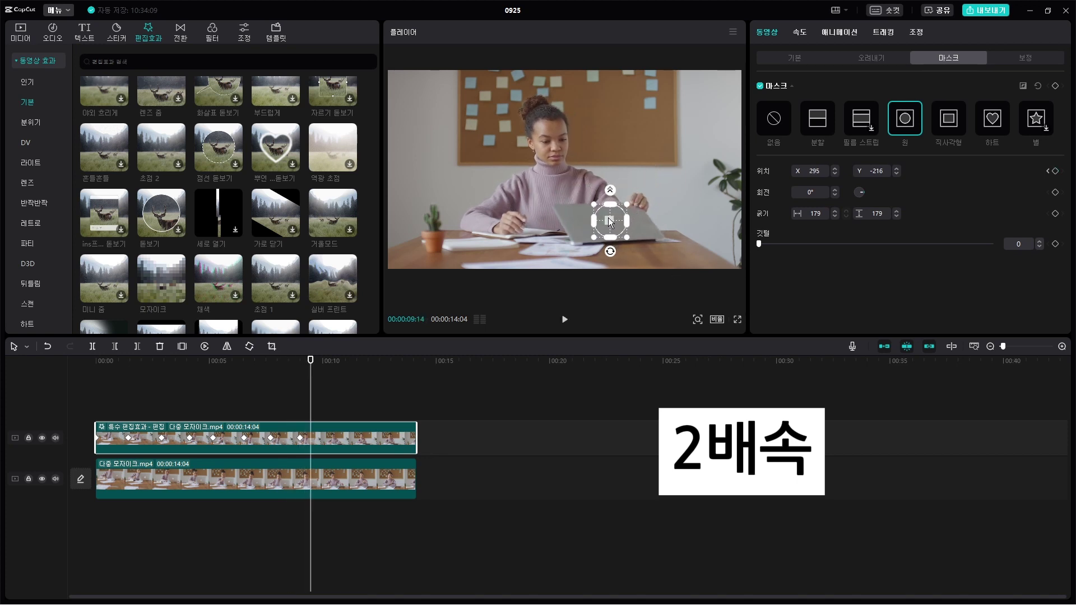
Add mask position keyframes at 00:00:09:14 with X 243, Y -277 and at 00:00:10:00 with X 240, Y -347
key("space")
key("space")
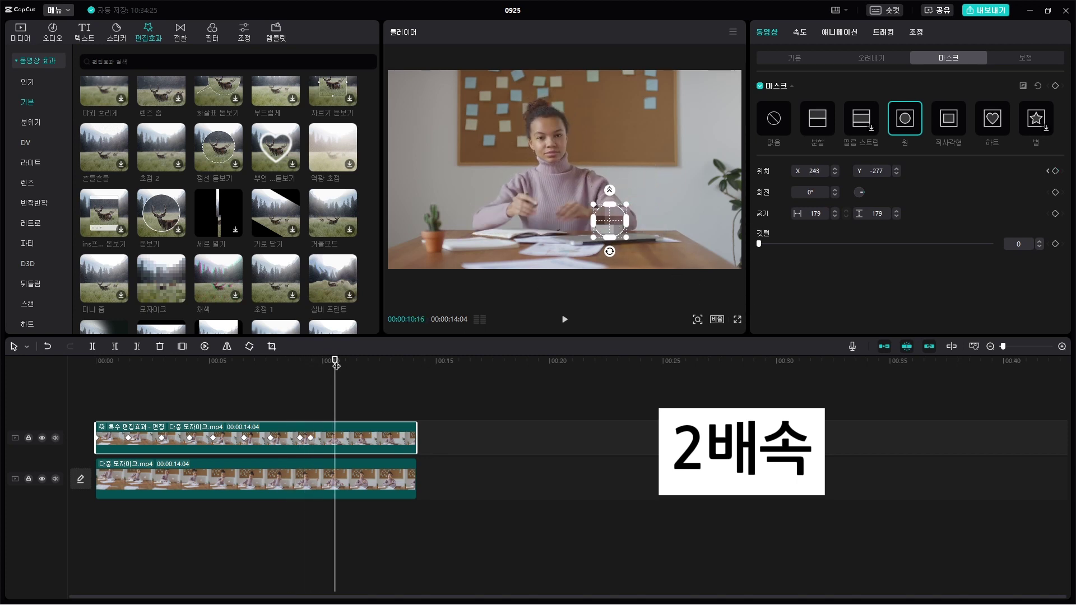
left_click_drag(335, 365, 312, 375)
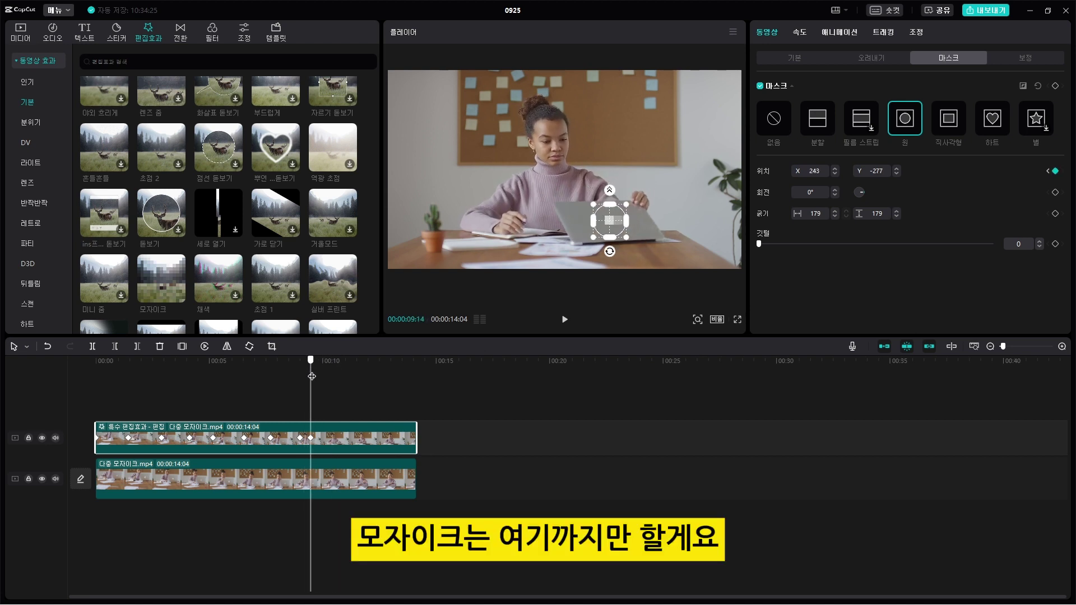
key("space")
key("space")
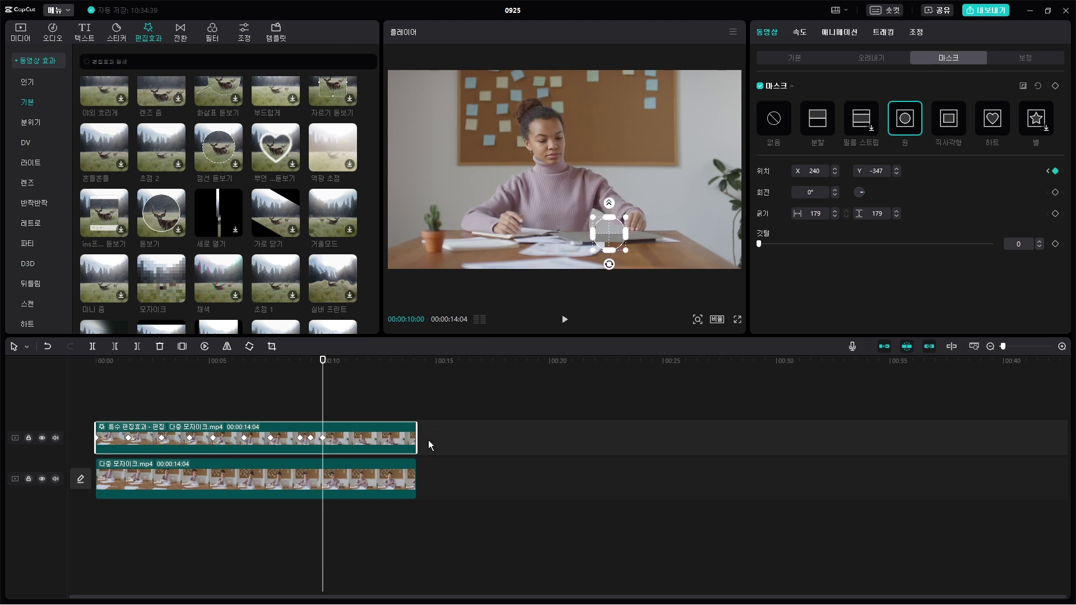
Try trimming the mosaic clip's end to 00:00:10:14, and restore its full length
key("space")
key("space")
left_click_drag(416, 436, 334, 436)
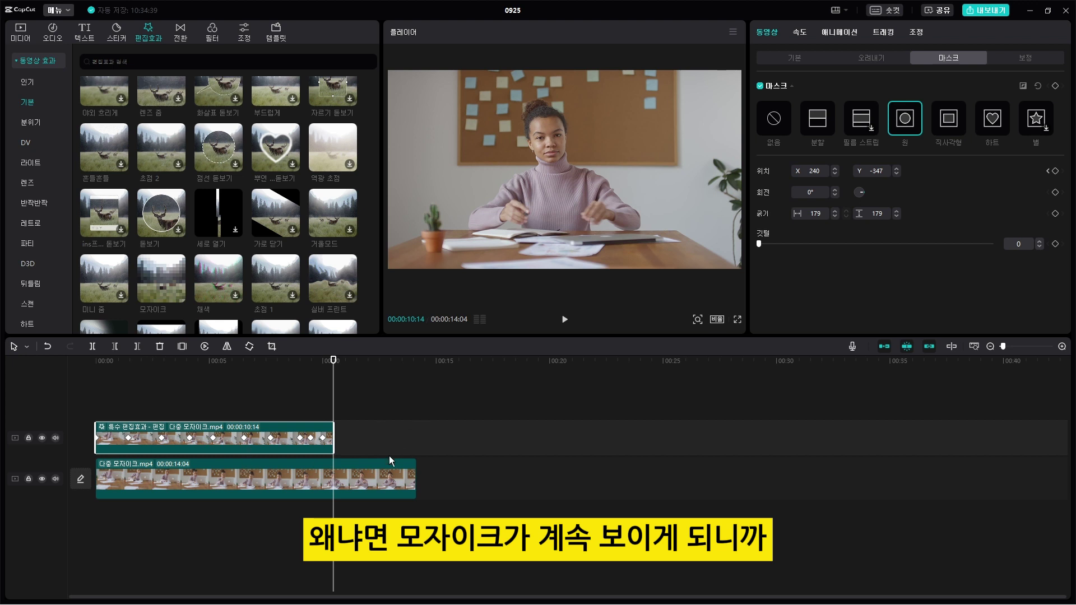
left_click_drag(335, 367, 419, 434)
left_click(331, 385)
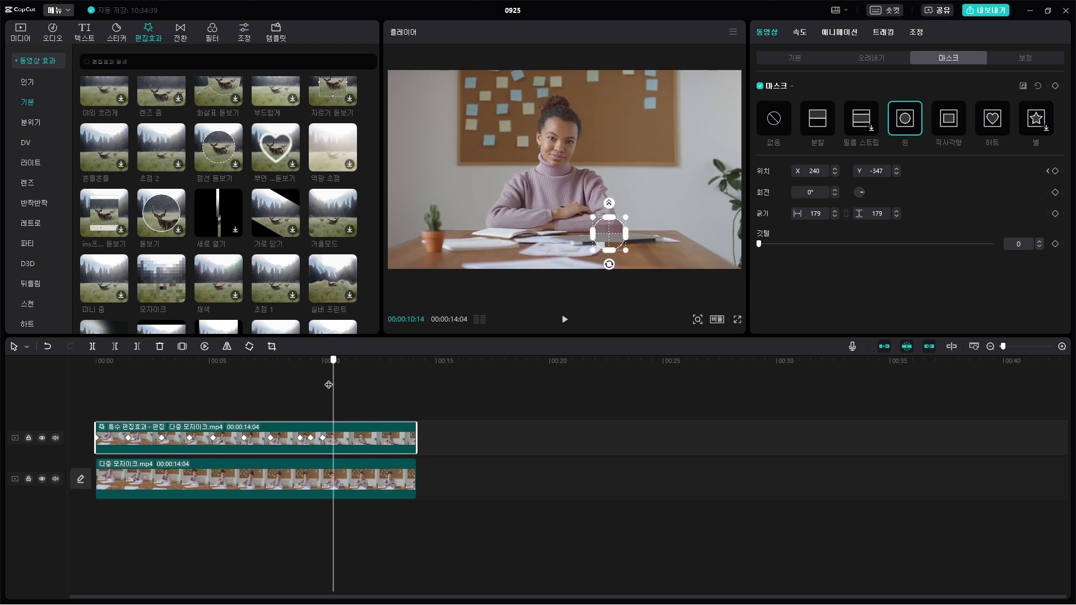
Check the mosaic in the frames after the laptop closes, and bring the playhead back to 00:00:10:09
key("space")
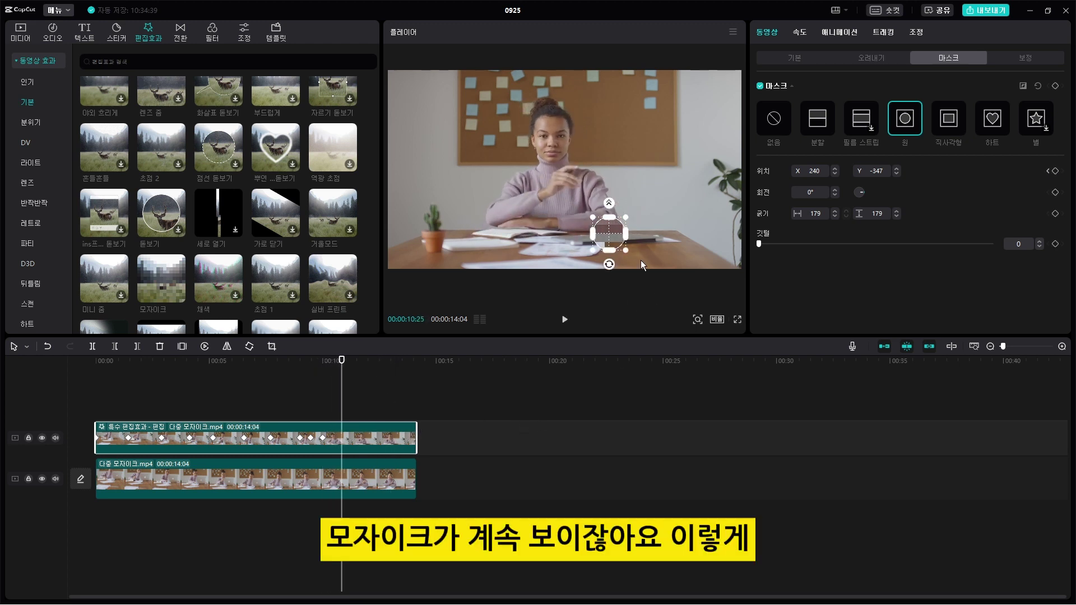
left_click(664, 388)
left_click_drag(415, 361, 333, 381)
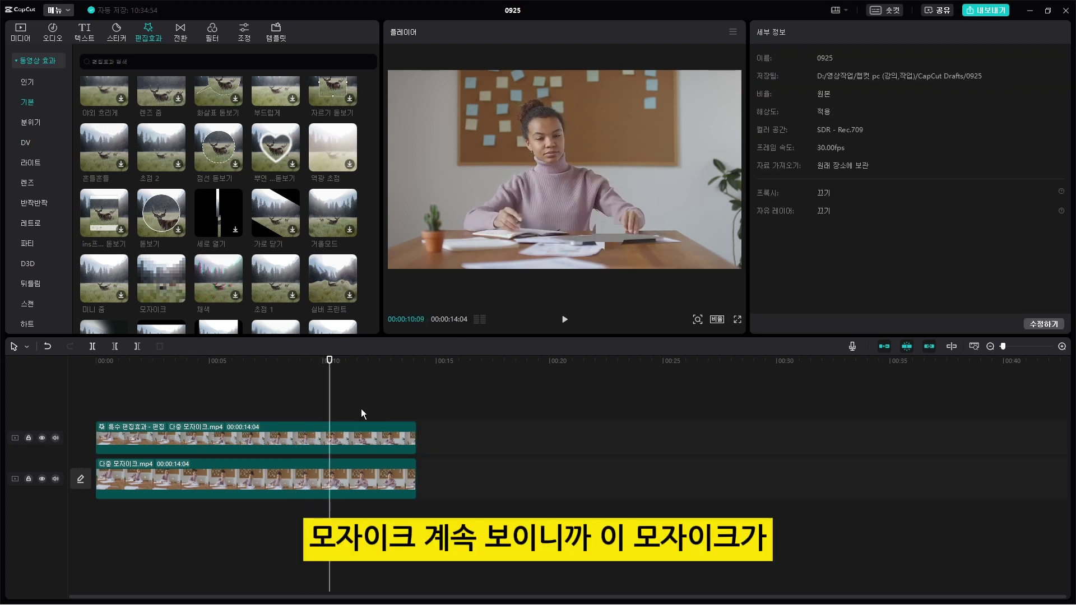
Trim the end of the mosaic clip to 00:00:10:11, just after the laptop is closed
left_click(366, 440)
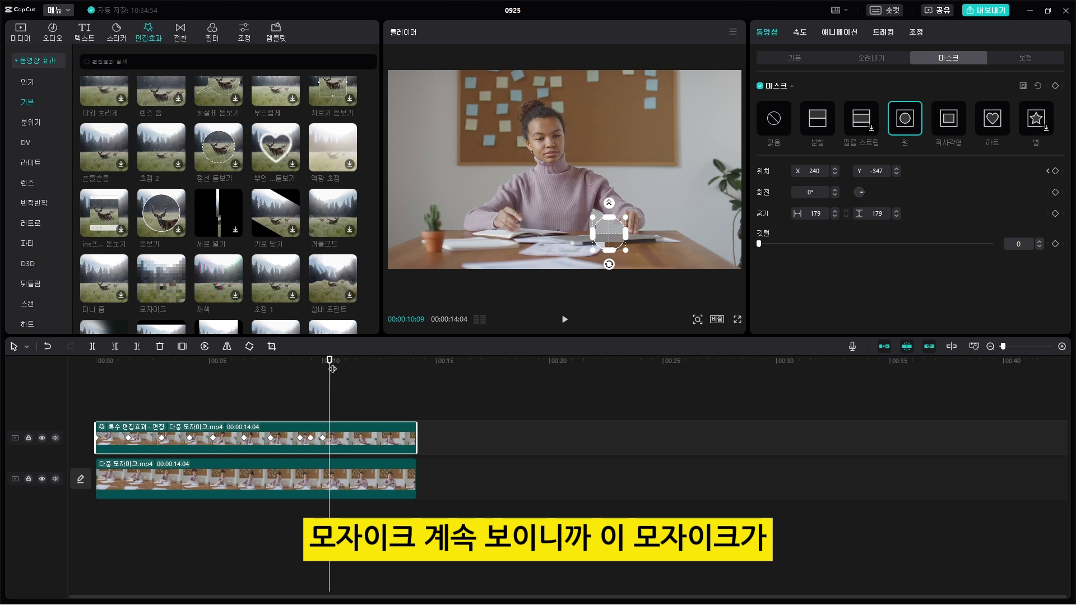
mouse_move(332, 369)
left_mouse_down()
mouse_move(321, 374)
mouse_move(332, 373)
left_mouse_up()
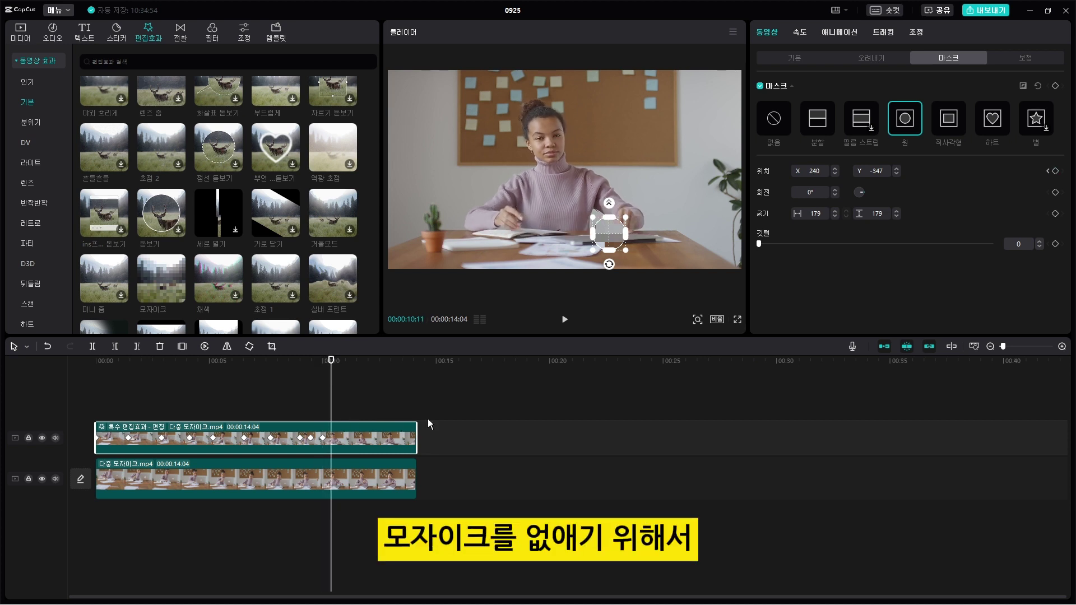
left_click_drag(417, 436, 331, 435)
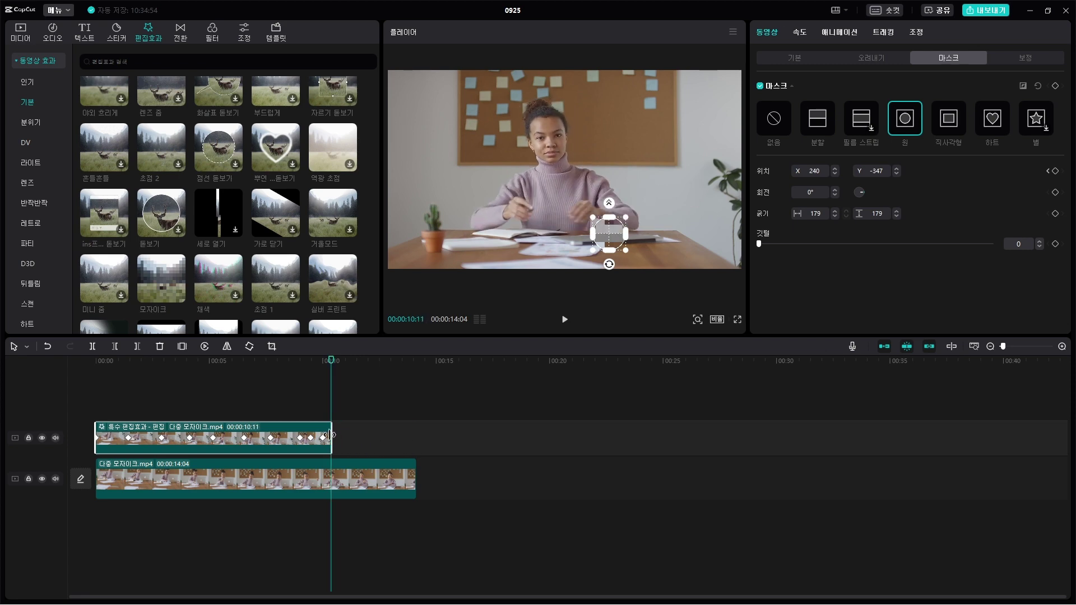
Deselect the mosaic clip, replay the tracked logo mosaic from the beginning and return the playhead to 00:00:00:00
left_click(451, 413)
key("Home")
key("space")
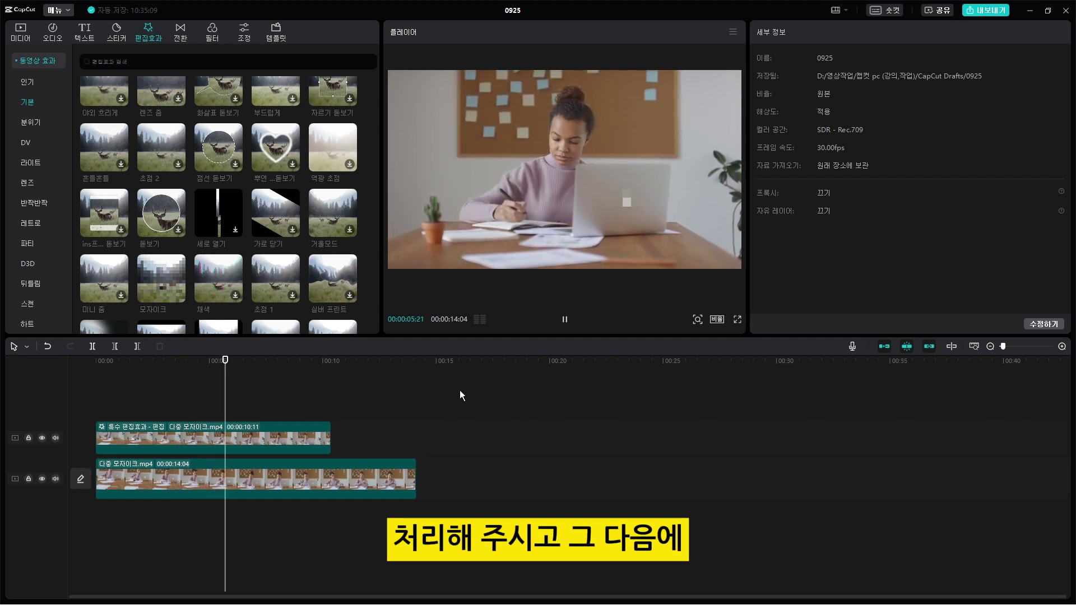
key("space")
left_click_drag(228, 363, 42, 398)
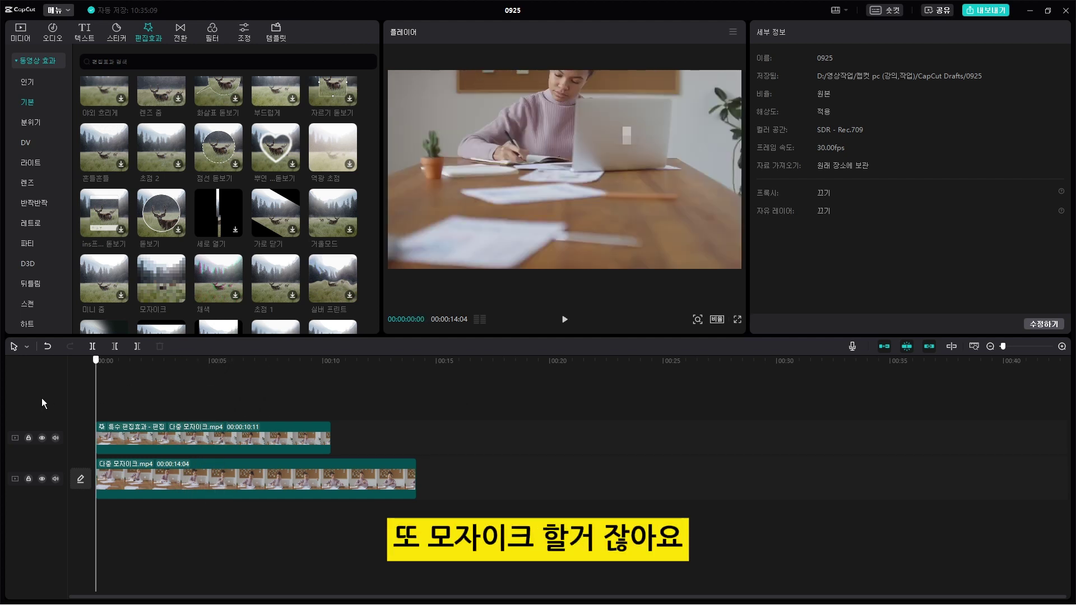
Place a third copy of 다중 모자이크.mp4 on a new track above the mosaic clip from 00:00:00:00, and inspect the two clips beneath
left_click(20, 31)
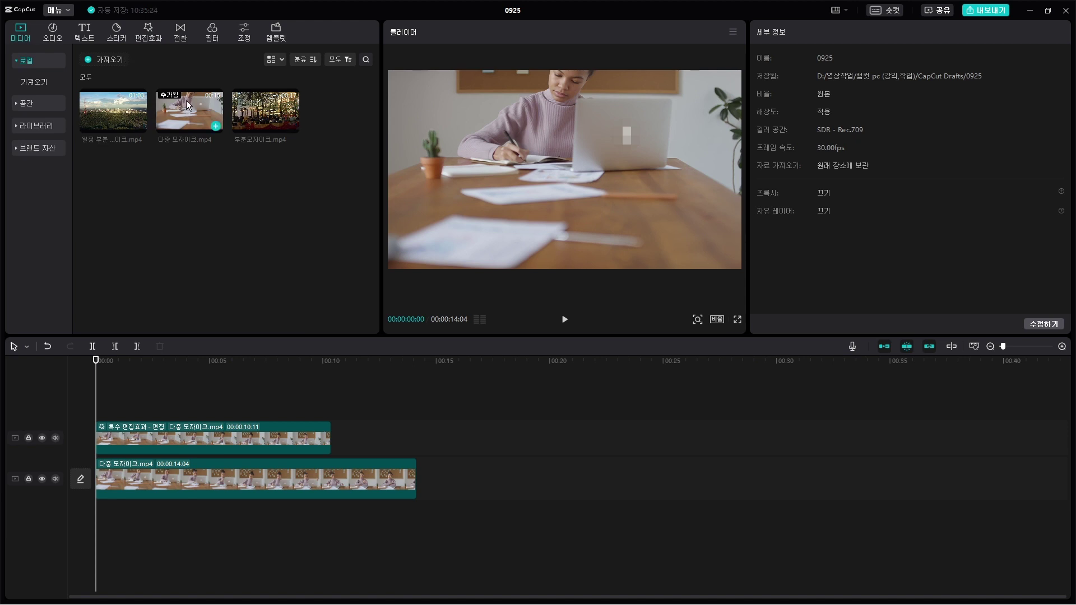
left_click_drag(186, 99, 99, 402)
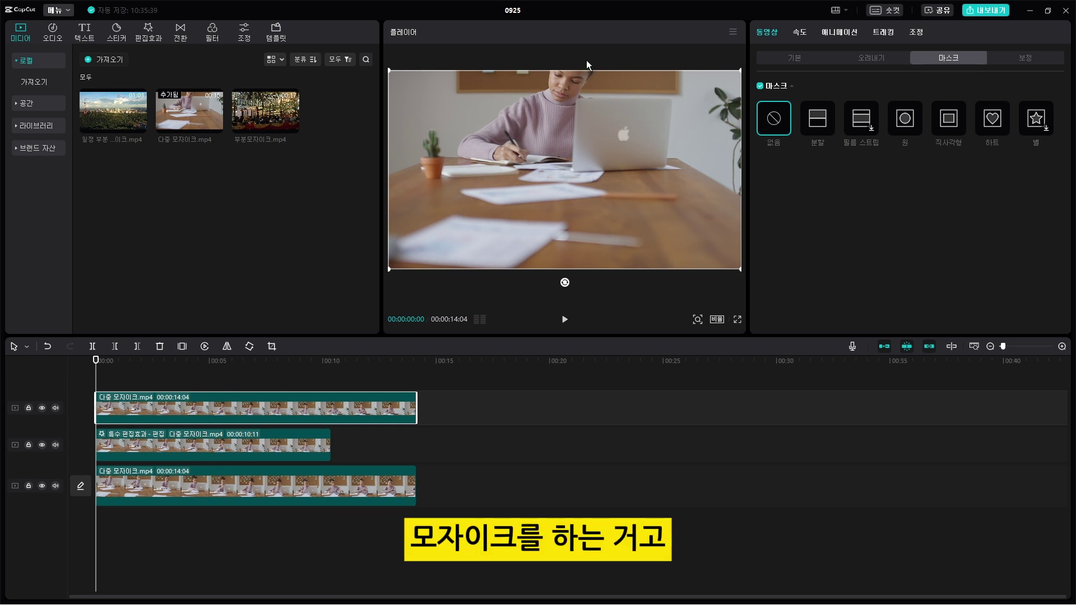
left_click(271, 447)
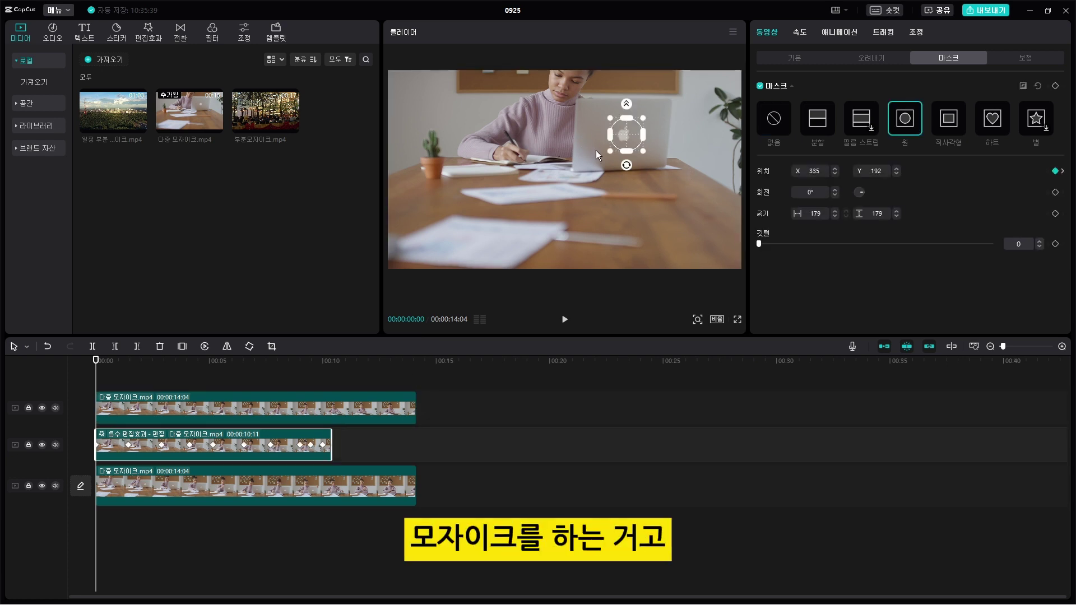
left_click(304, 493)
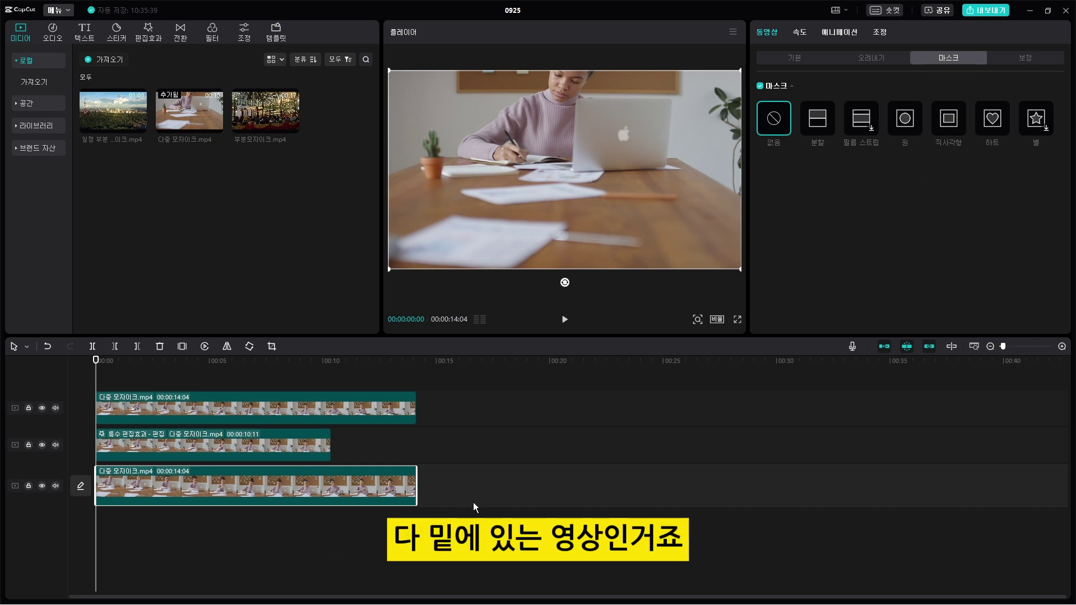
Apply the 모자이크 effect to the topmost copy and set its 흐리게 strength to 12
left_click(337, 412)
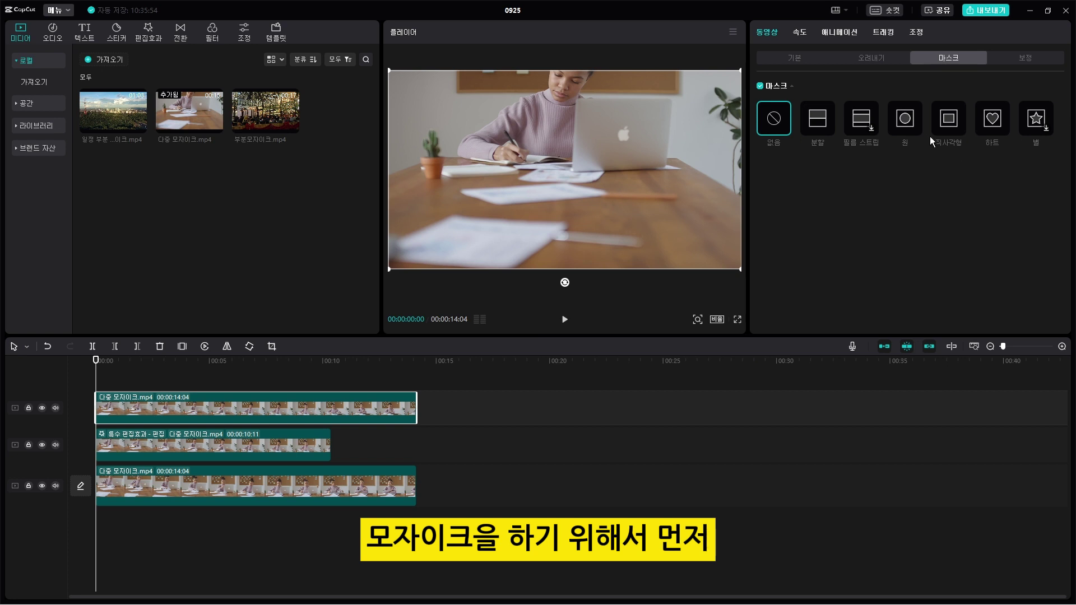
left_click(148, 32)
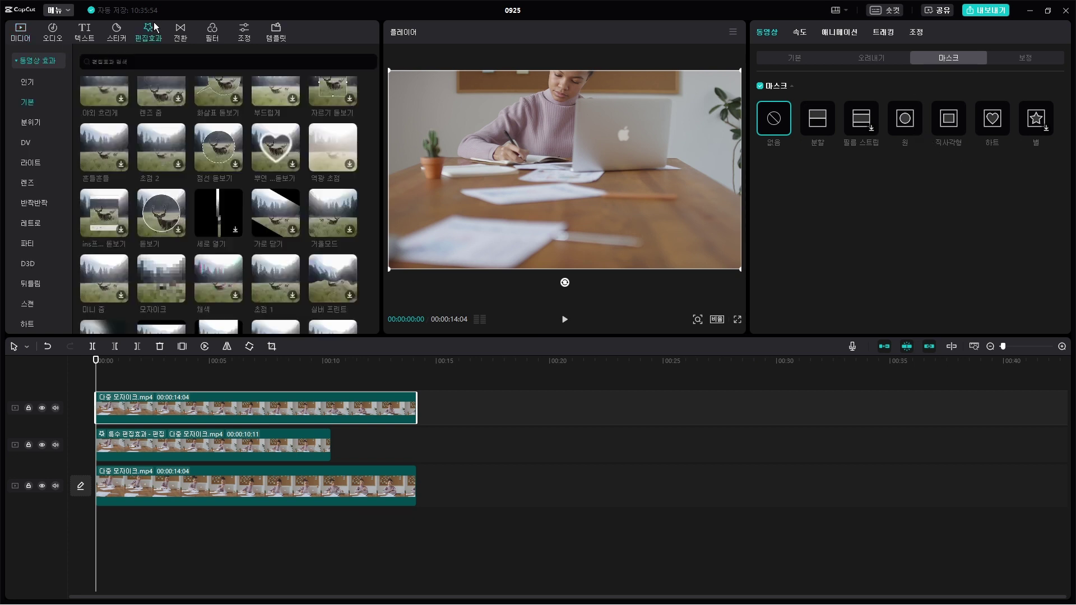
left_click_drag(169, 275, 213, 412)
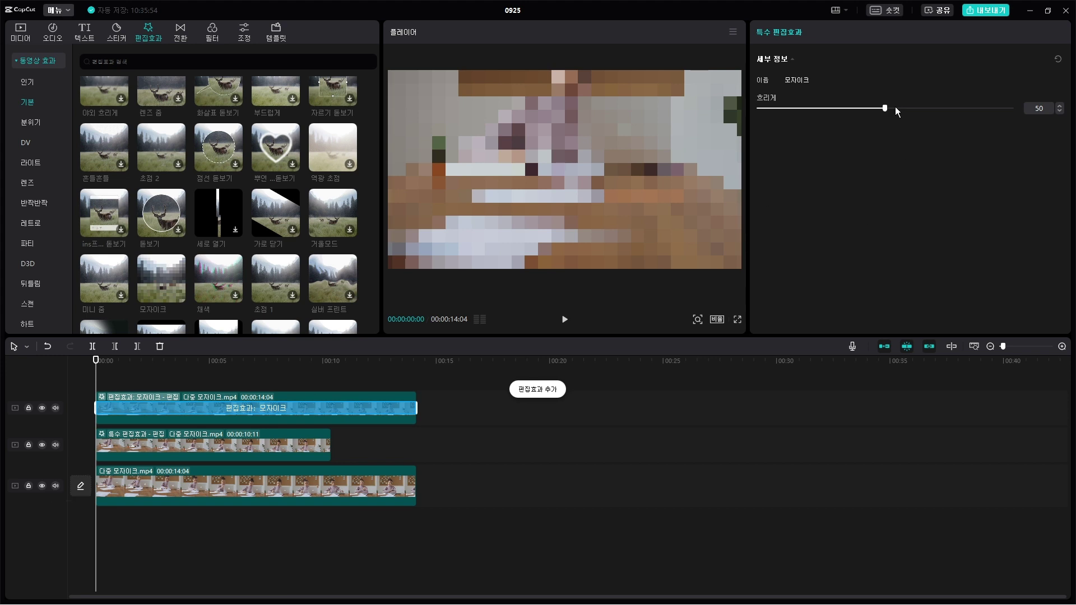
left_click_drag(885, 109, 798, 119)
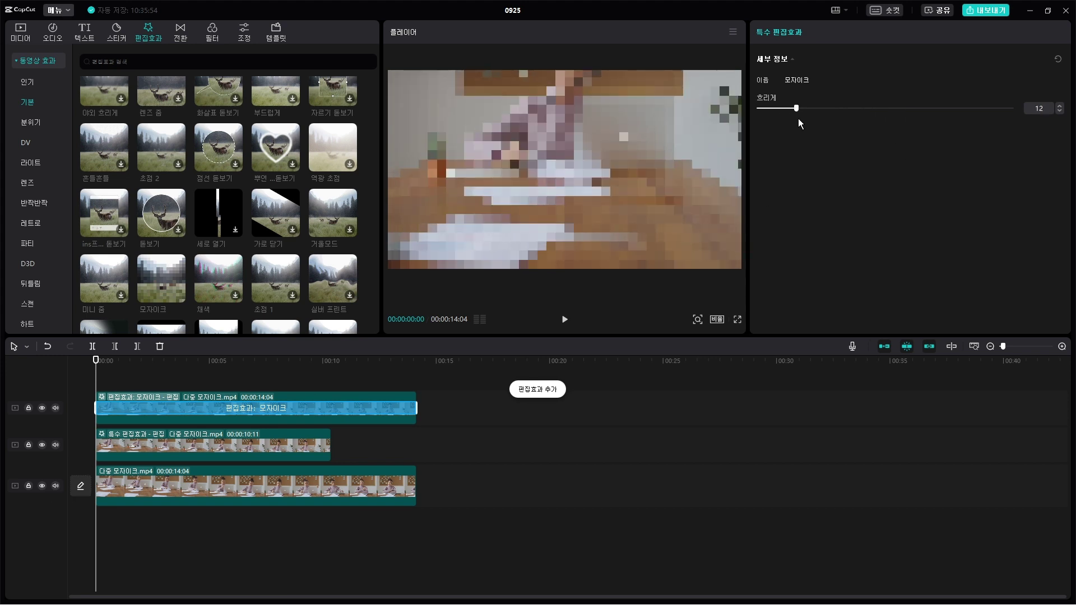
Add a 원 mask to the topmost copy, fit it over the woman's face at X 40, Y 459, size 264 × 265, and keyframe its position
left_click(262, 406)
left_click(914, 123)
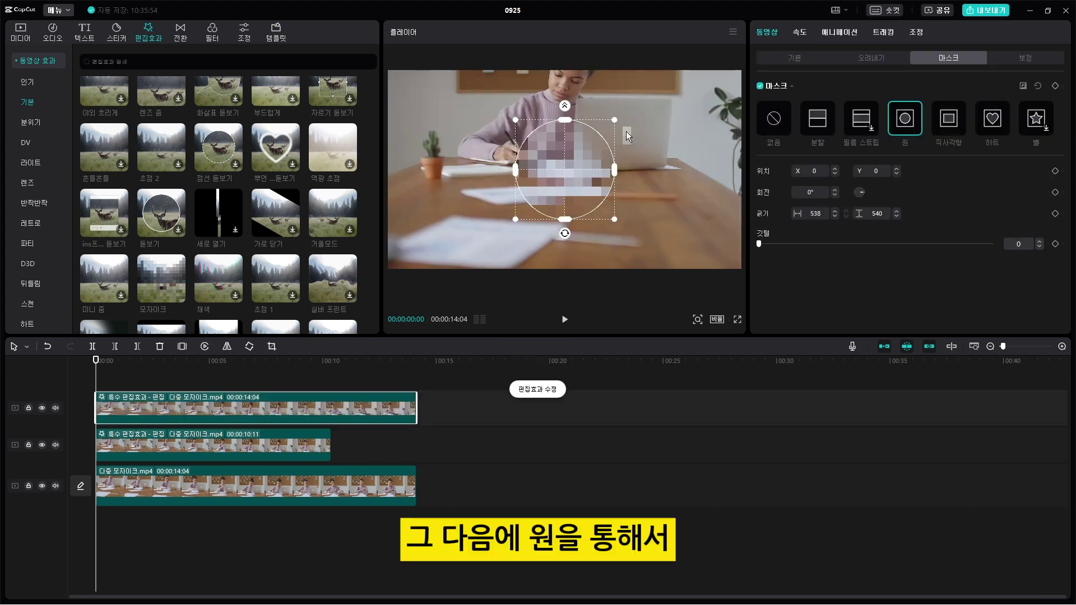
left_click_drag(542, 151, 529, 105)
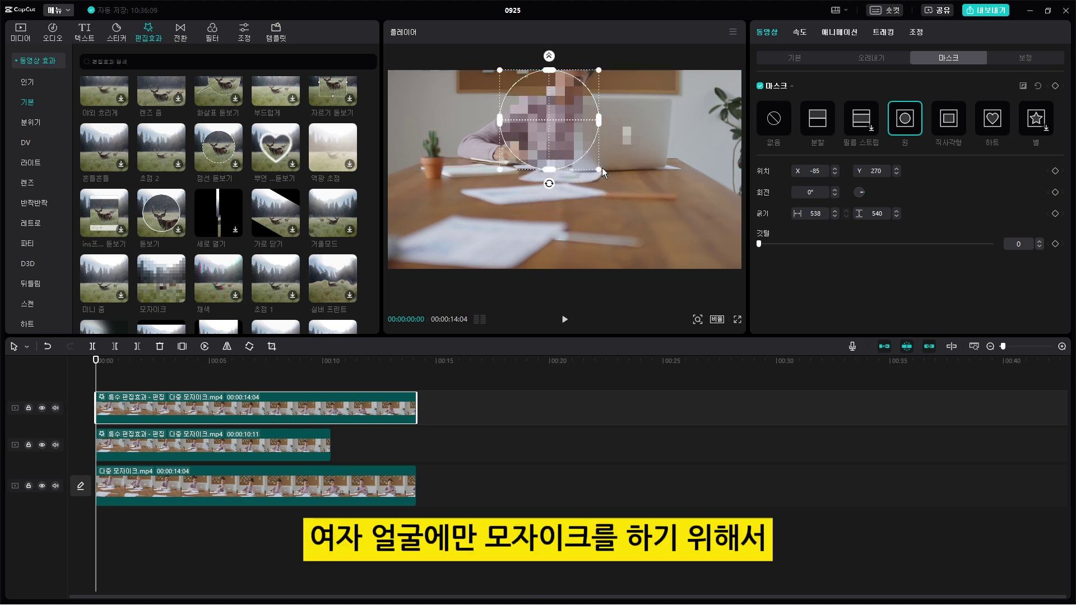
left_click_drag(600, 168, 581, 96)
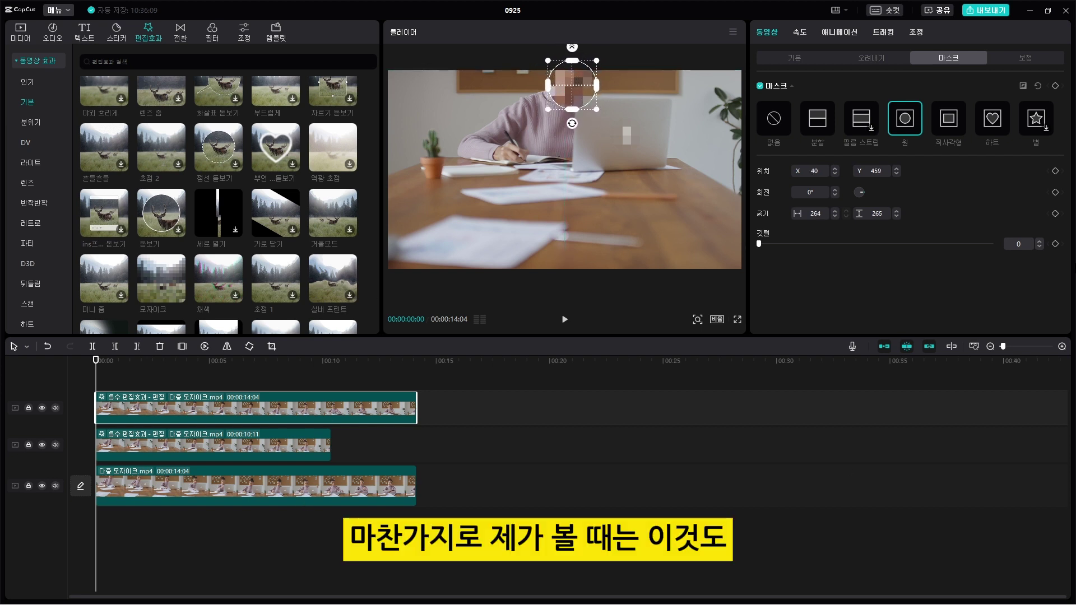
left_click(1055, 171)
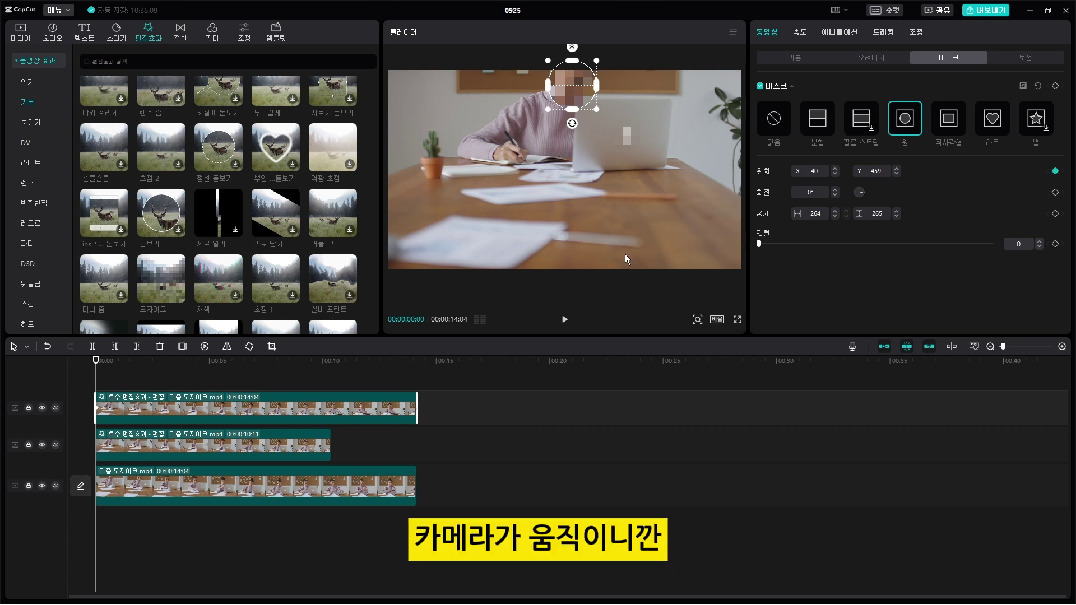
Advance through the clip in short stretches, keyframing the circular mask's position to follow the woman's face and enlarging it to 300 × 302
key("space")
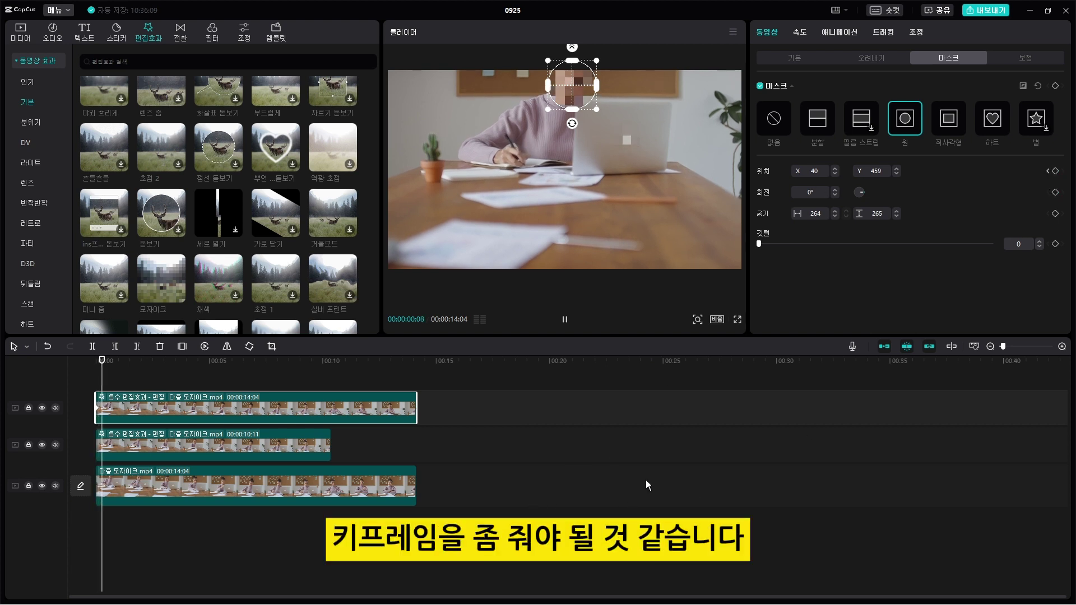
key("space")
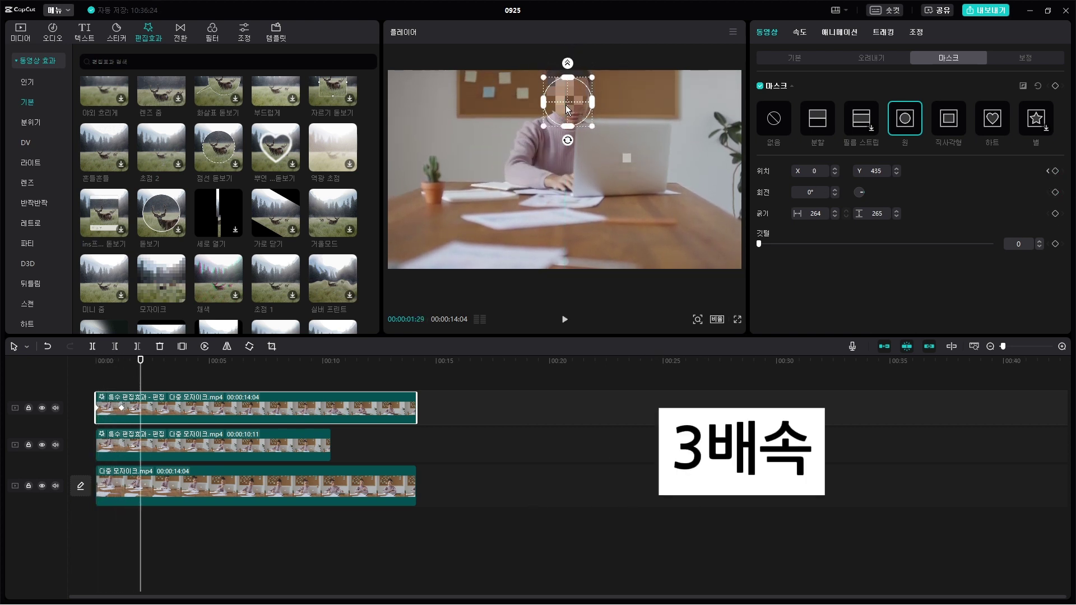
left_click_drag(593, 123, 560, 141)
key("space")
key("space")
key("space")
key("space")
key("space")
key("space")
key("space")
key("space")
key("space")
key("space")
key("space")
key("space")
key("space")
key("space")
key("space")
key("space")
key("space")
key("space")
key("space")
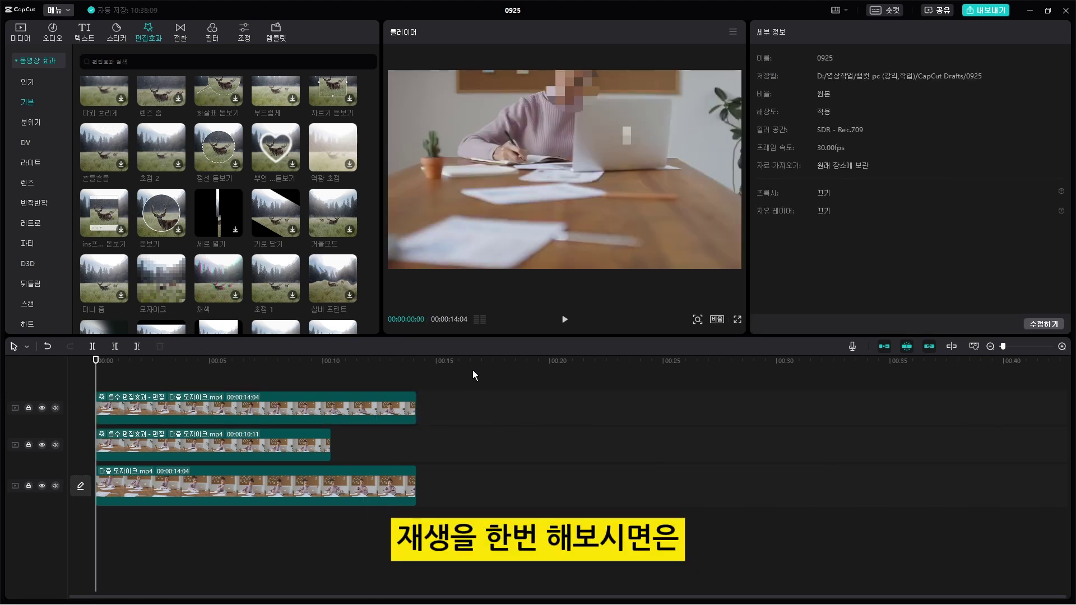
Replay the face and logo mosaics, inspect the mask of each of the three stacked clips, and return the playhead to 00:00:00:00
key("space")
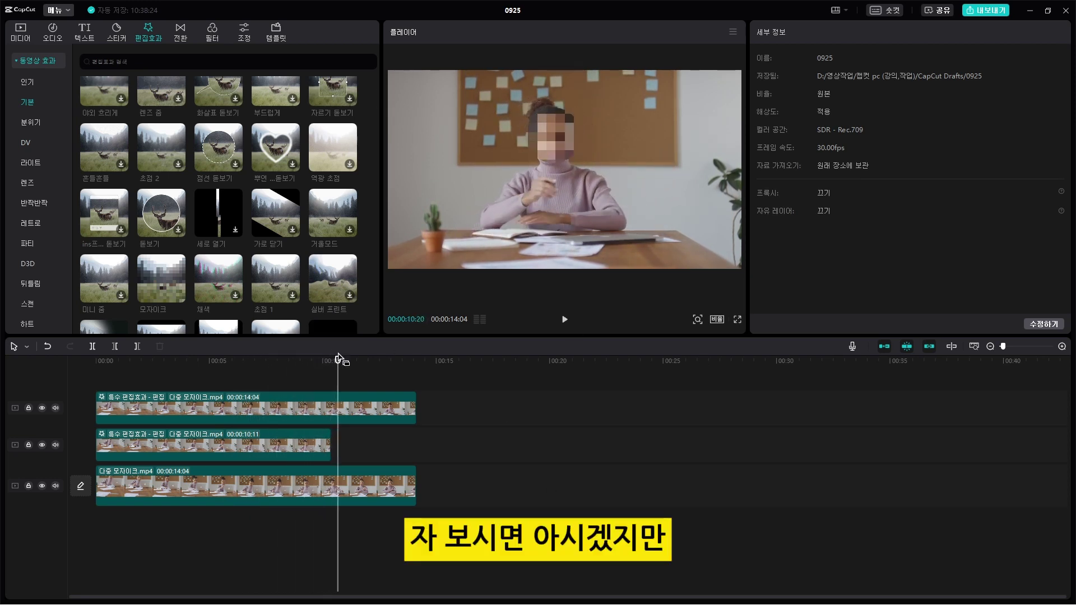
left_click(268, 363)
left_click(164, 408)
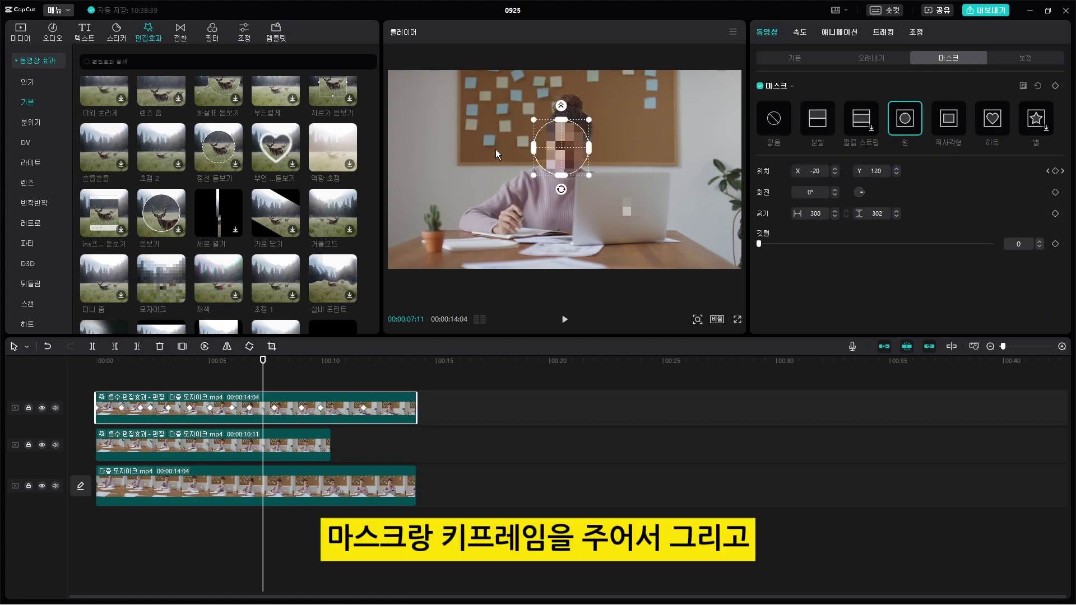
left_click(301, 446)
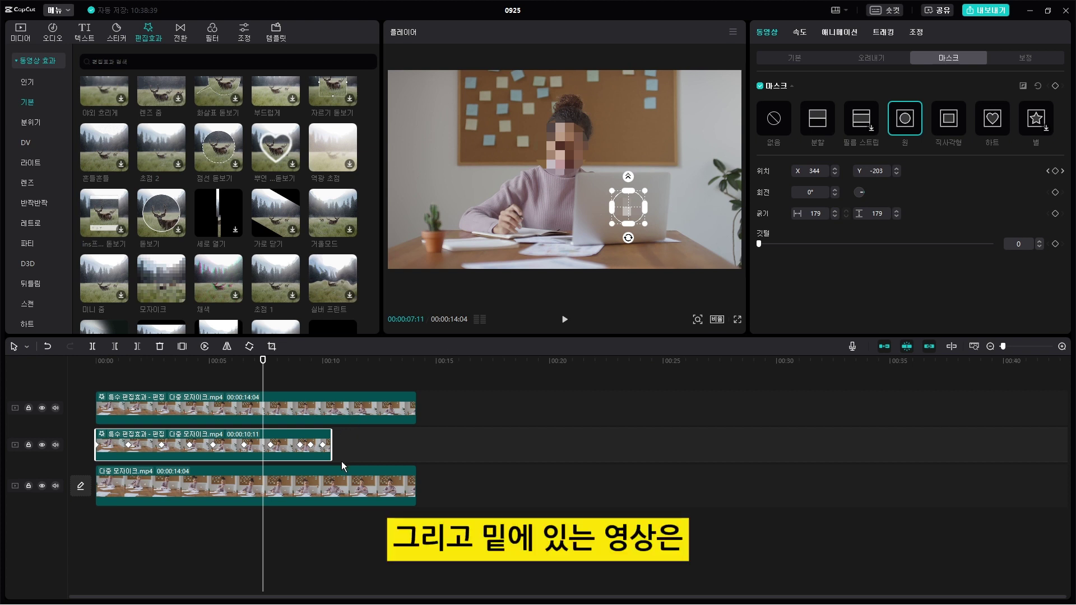
left_click(362, 484)
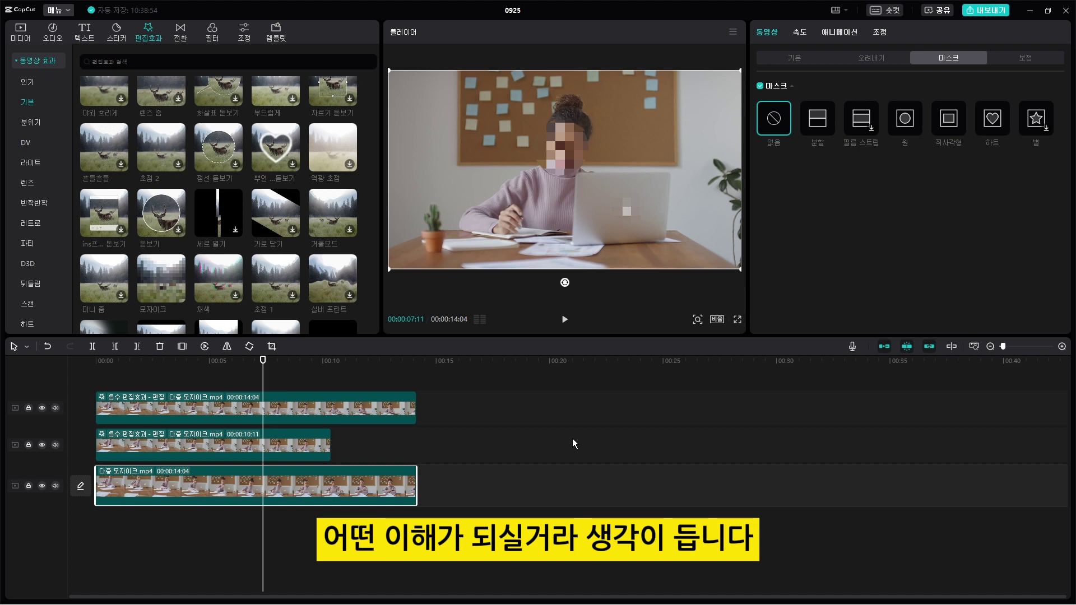
left_click_drag(263, 362, 83, 365)
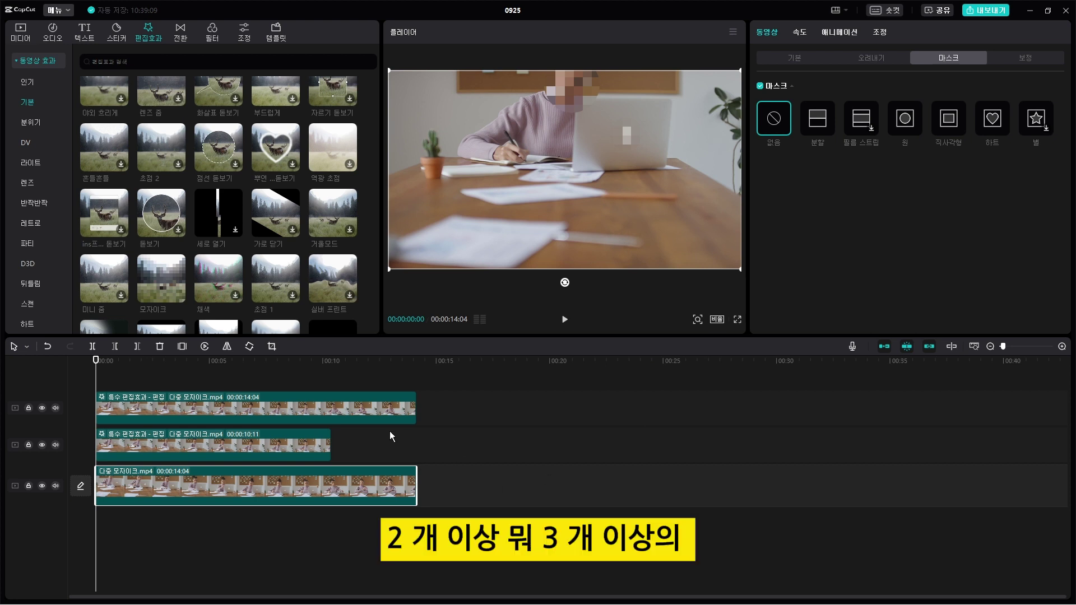
Place a second copy of 부분모자이크.mp4 on a track above the original from 00:00:00:00 and apply the 모자이크 effect to it
left_click(564, 319)
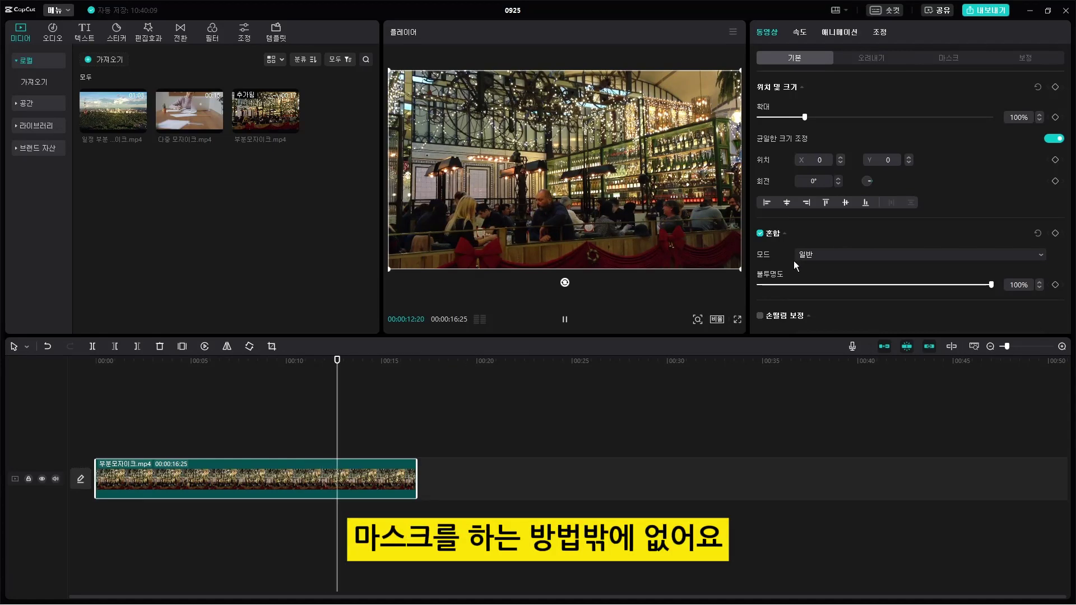
left_click_drag(368, 367, 68, 415)
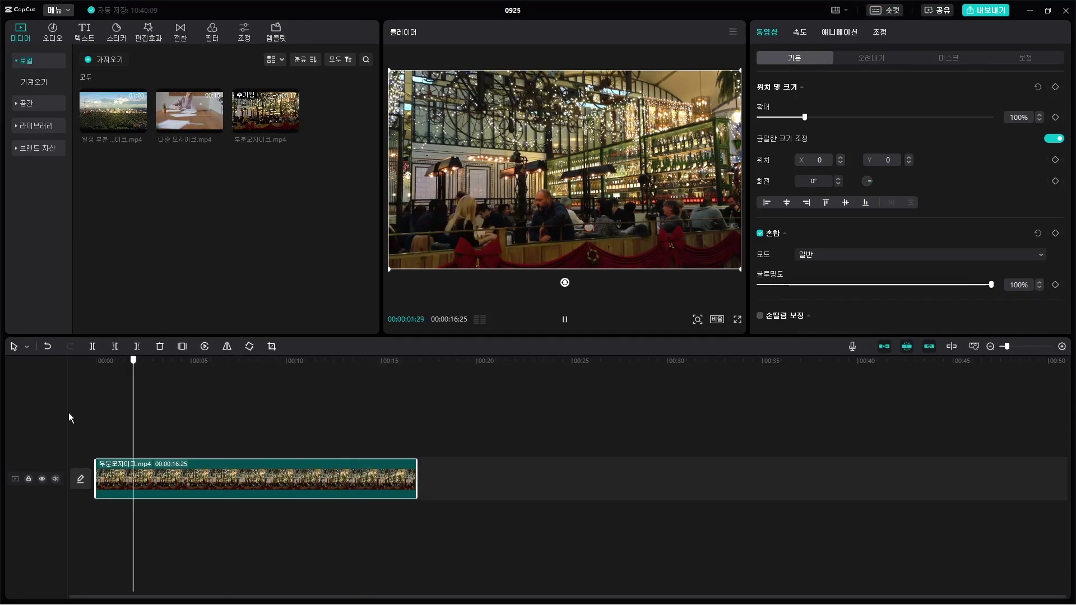
left_click_drag(278, 118, 95, 436)
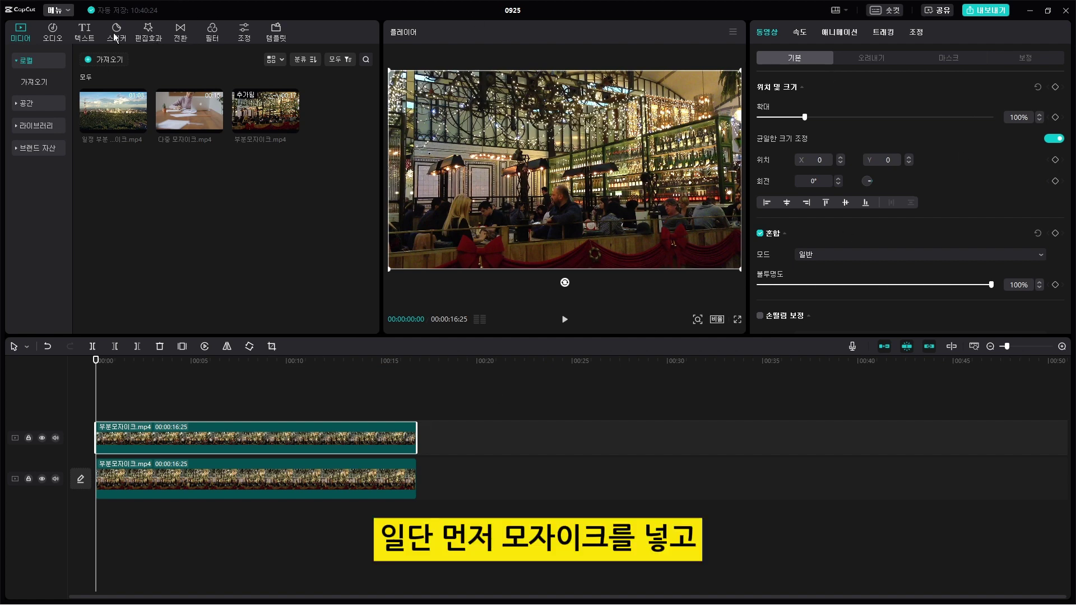
left_click(148, 32)
left_click_drag(161, 279, 240, 436)
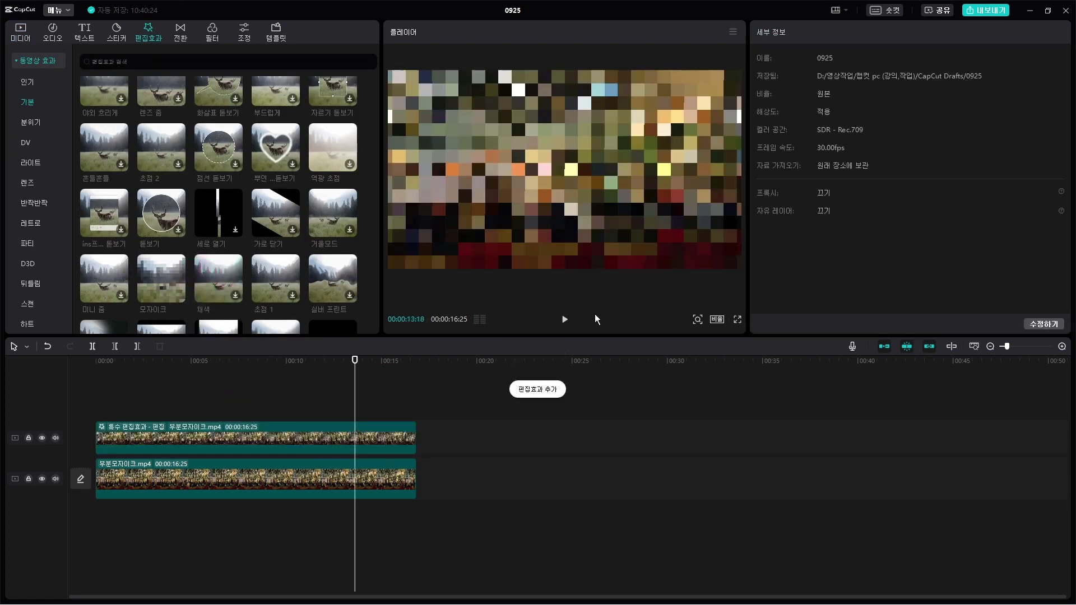
Add a 분할 mask to the mosaic copy of 부분모자이크.mp4 and invert it so the mosaic covers the lower half
left_click(352, 425)
left_click(954, 62)
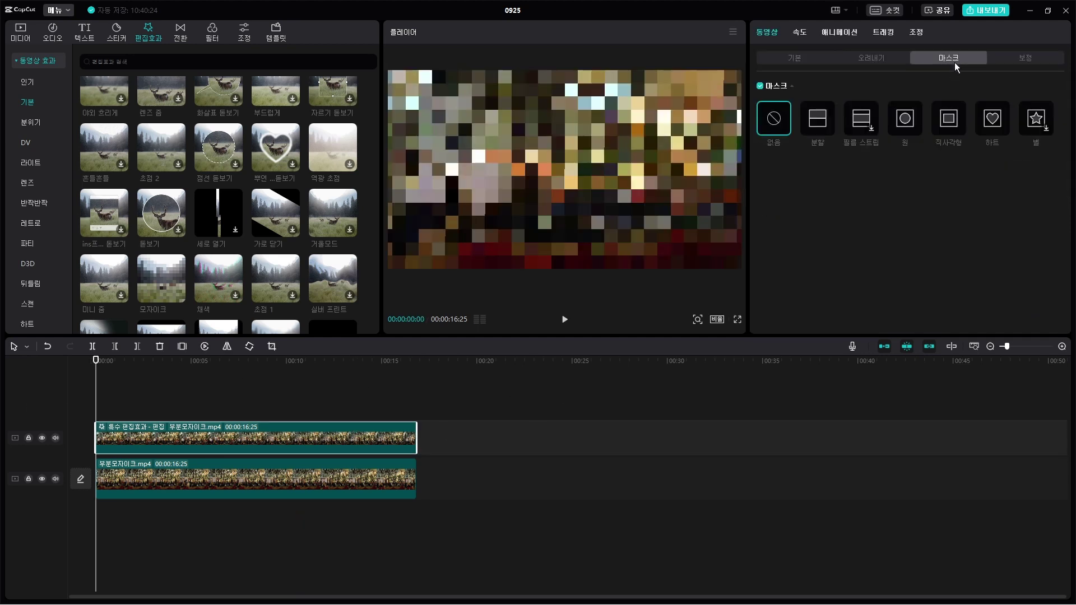
left_click(820, 127)
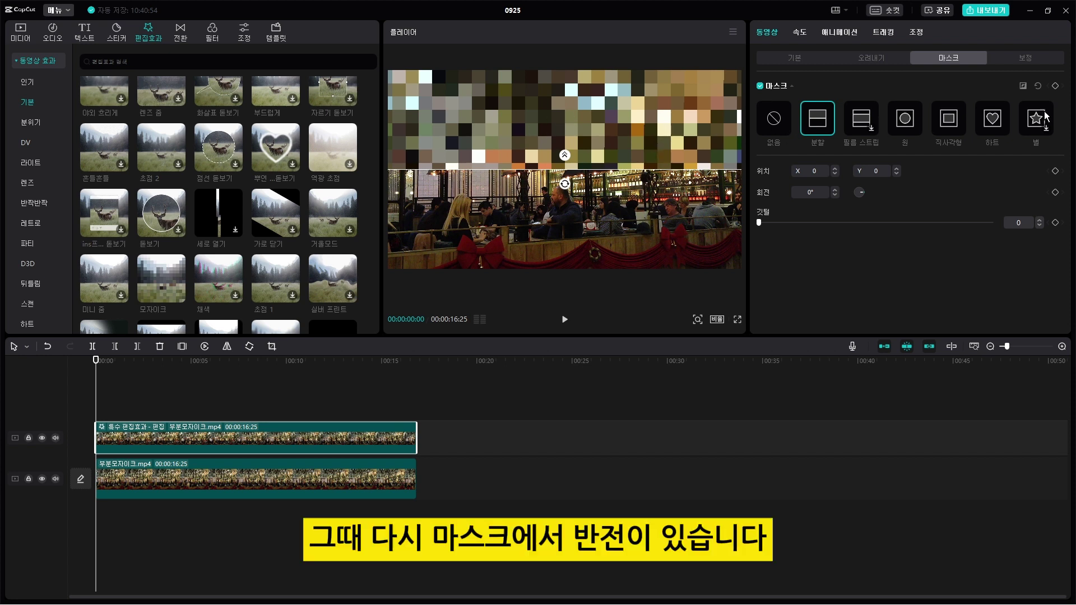
left_click(1023, 88)
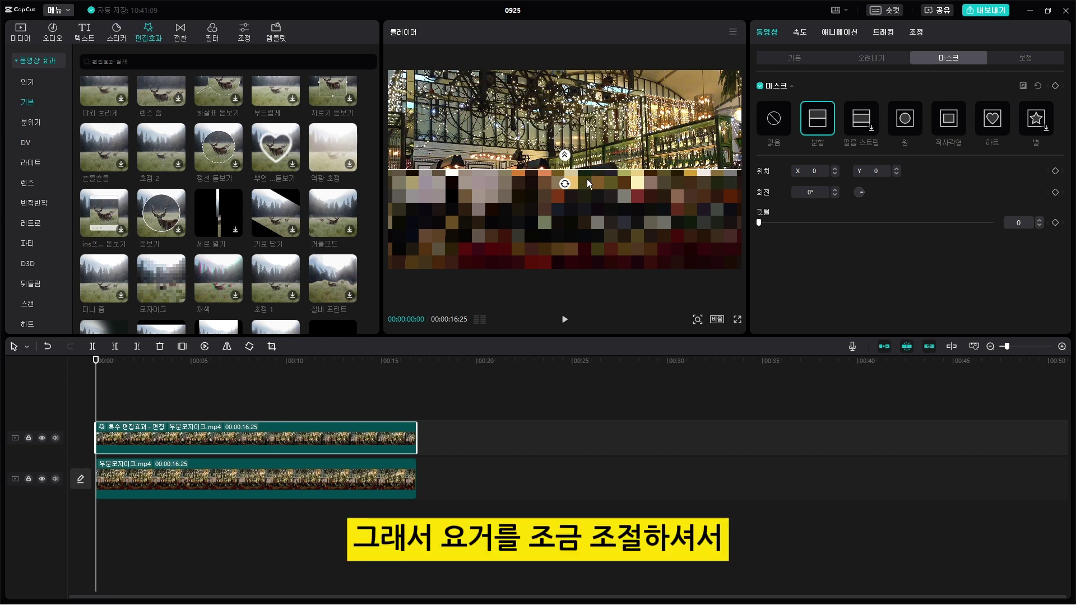
Raise the split mask's dividing line slightly above the seated people's heads, deselect the clip and replay the mosaic from the beginning
left_click(564, 319)
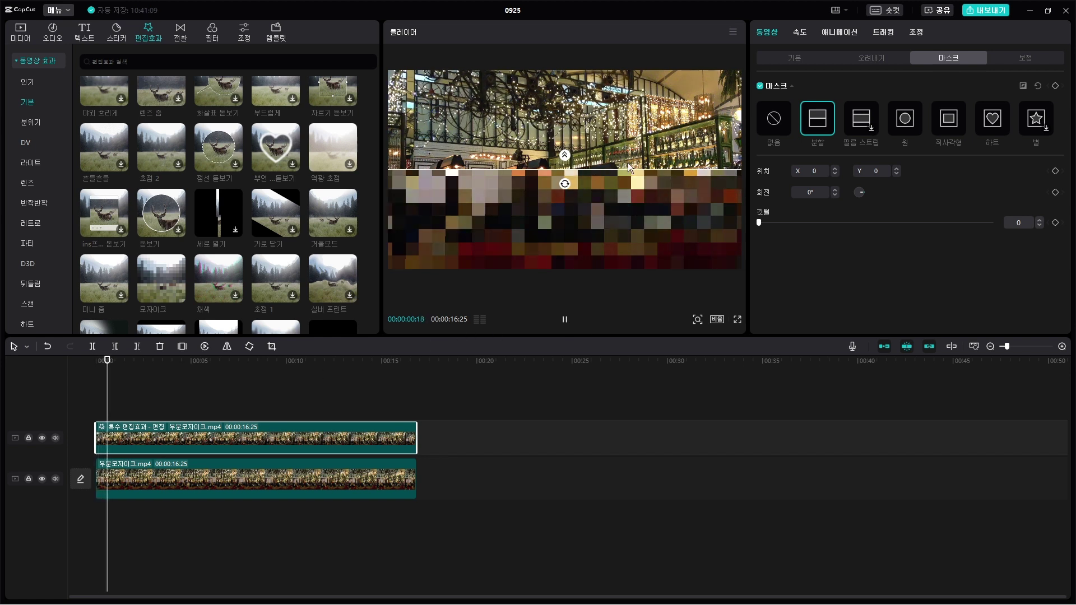
left_click(603, 172)
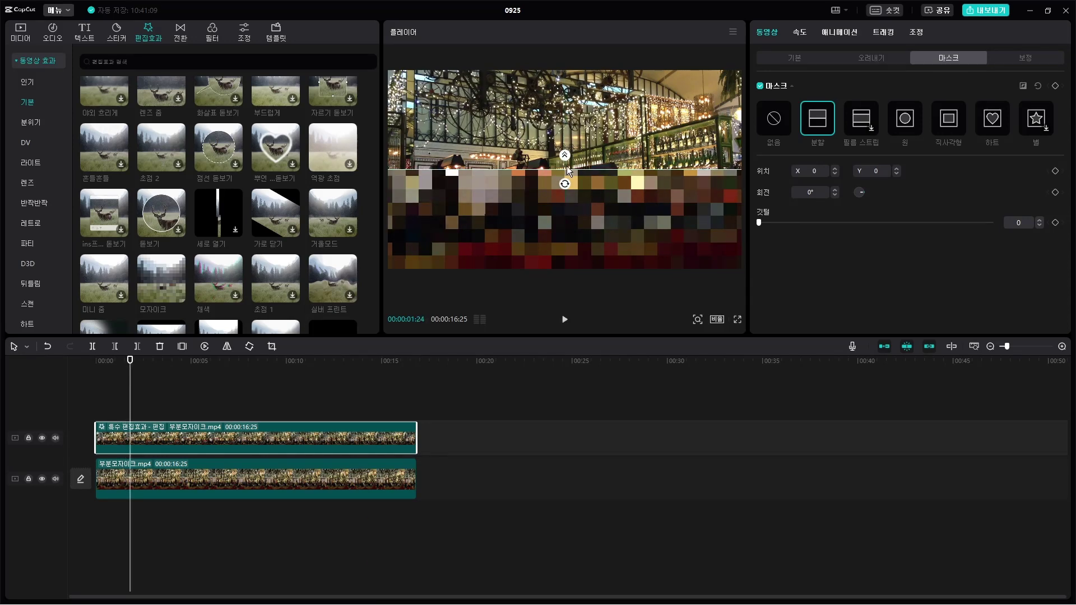
left_click_drag(567, 170, 568, 164)
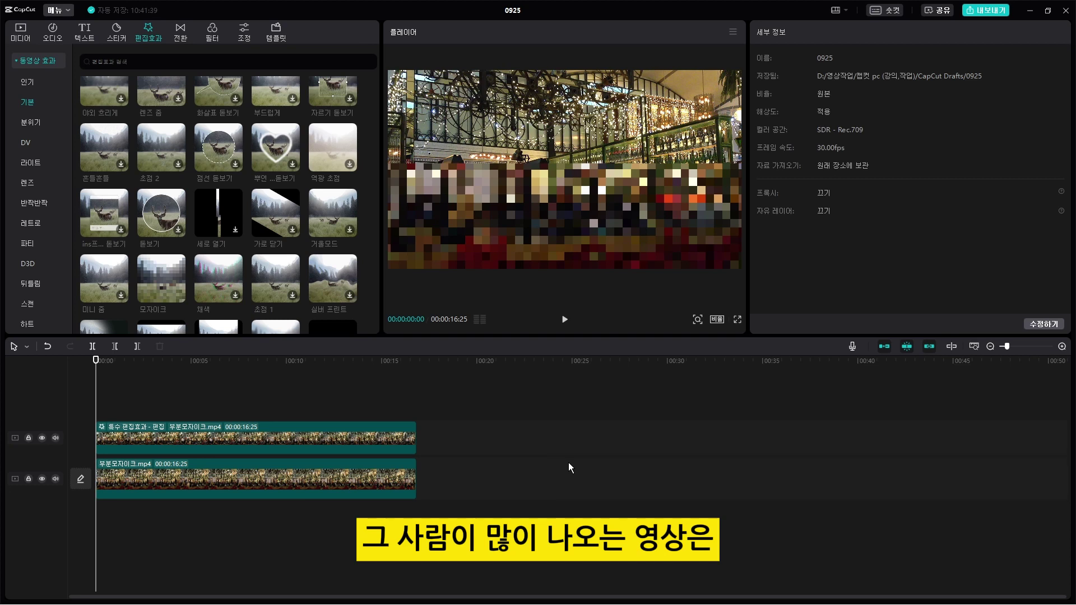
key("space")
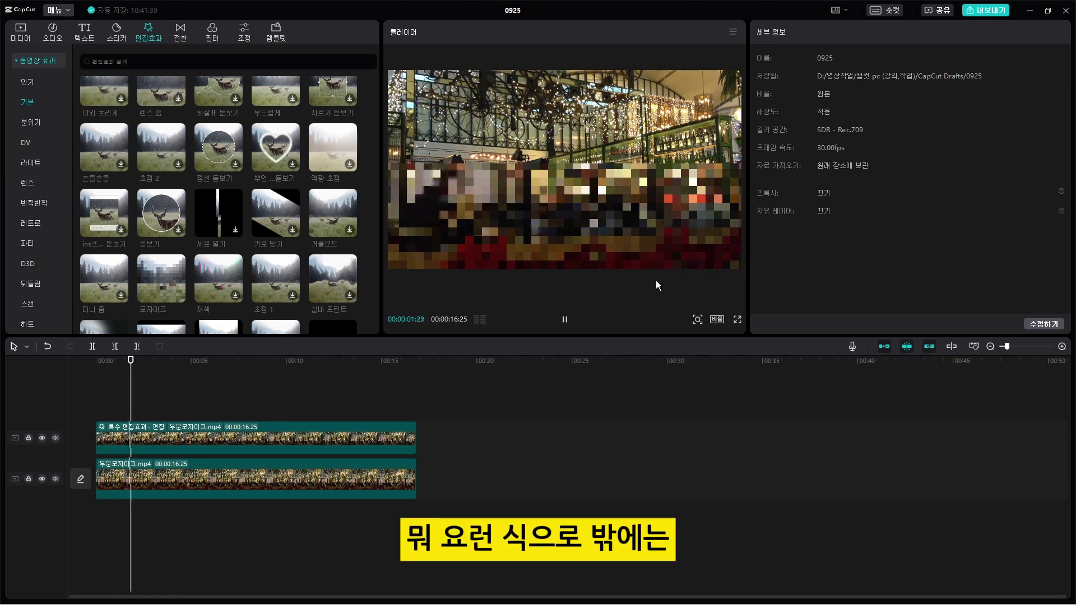